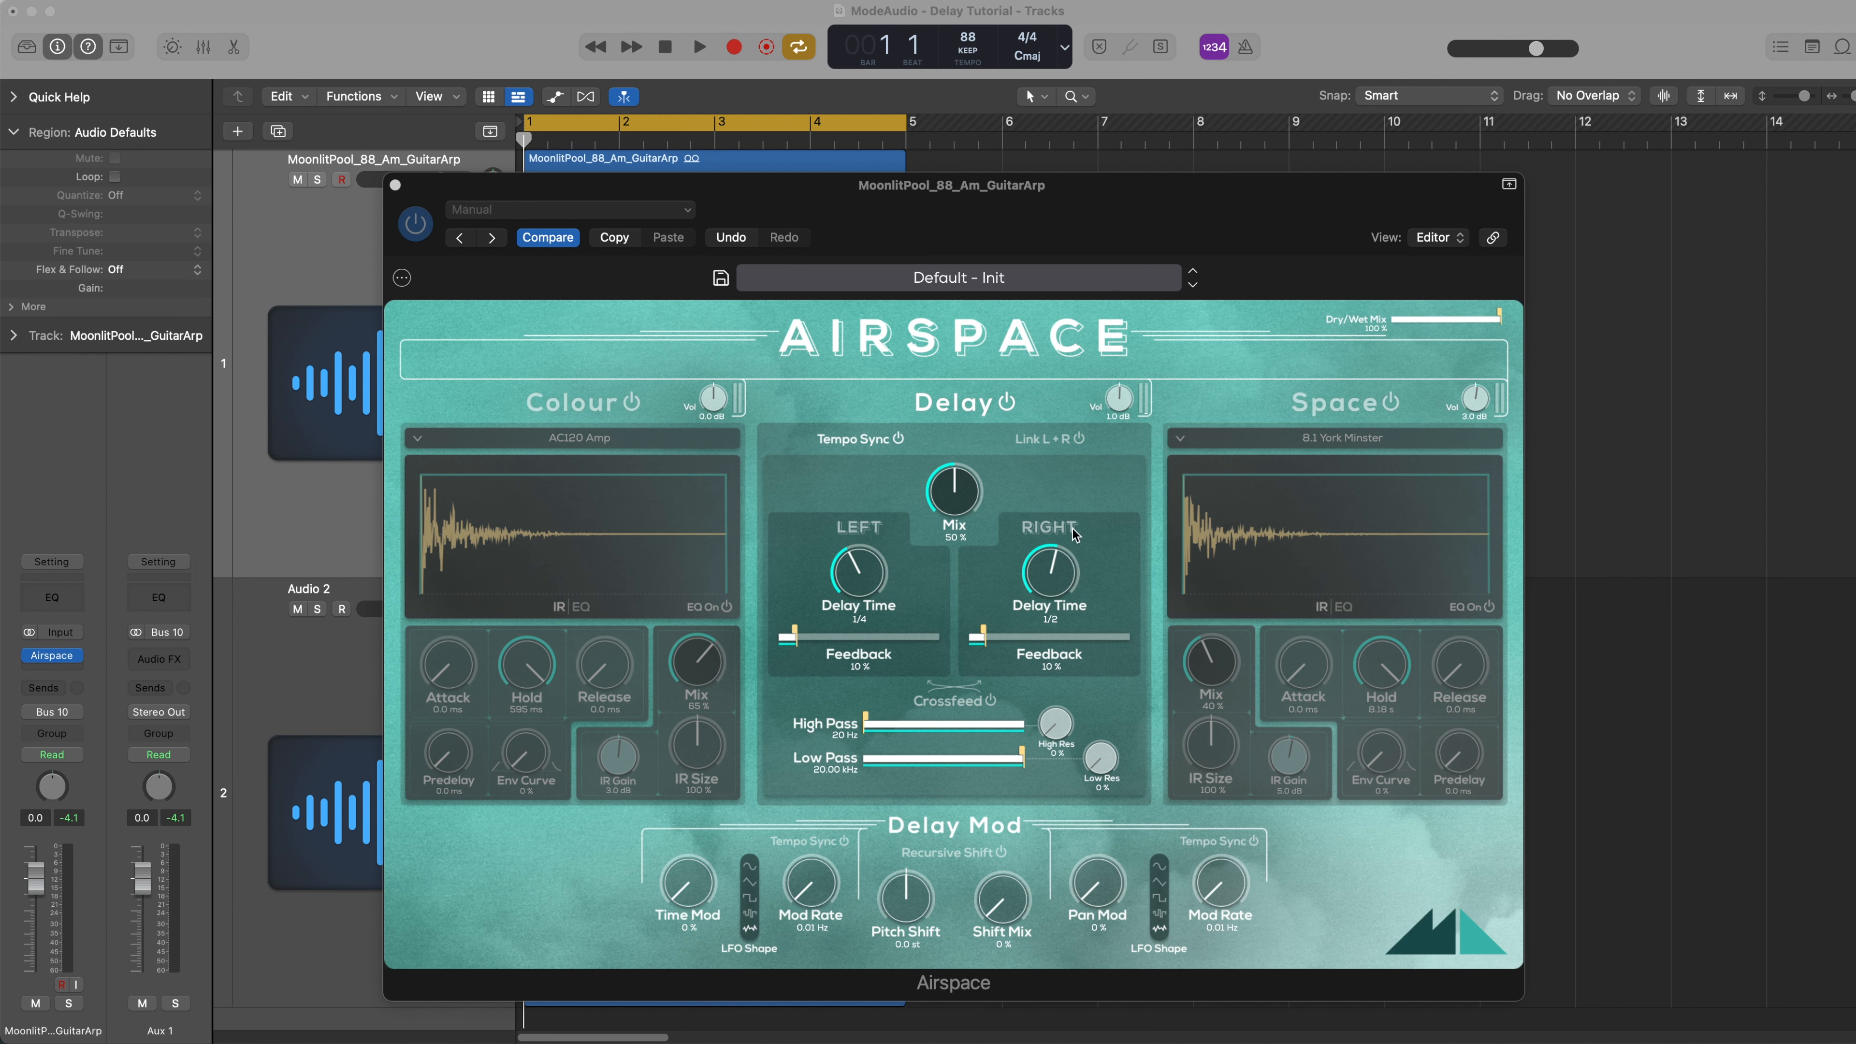
# Bypass and re-enable the Delay section, sweep its output volume up and down, and settle it at about 0 dB
pyautogui.click(1006, 404)
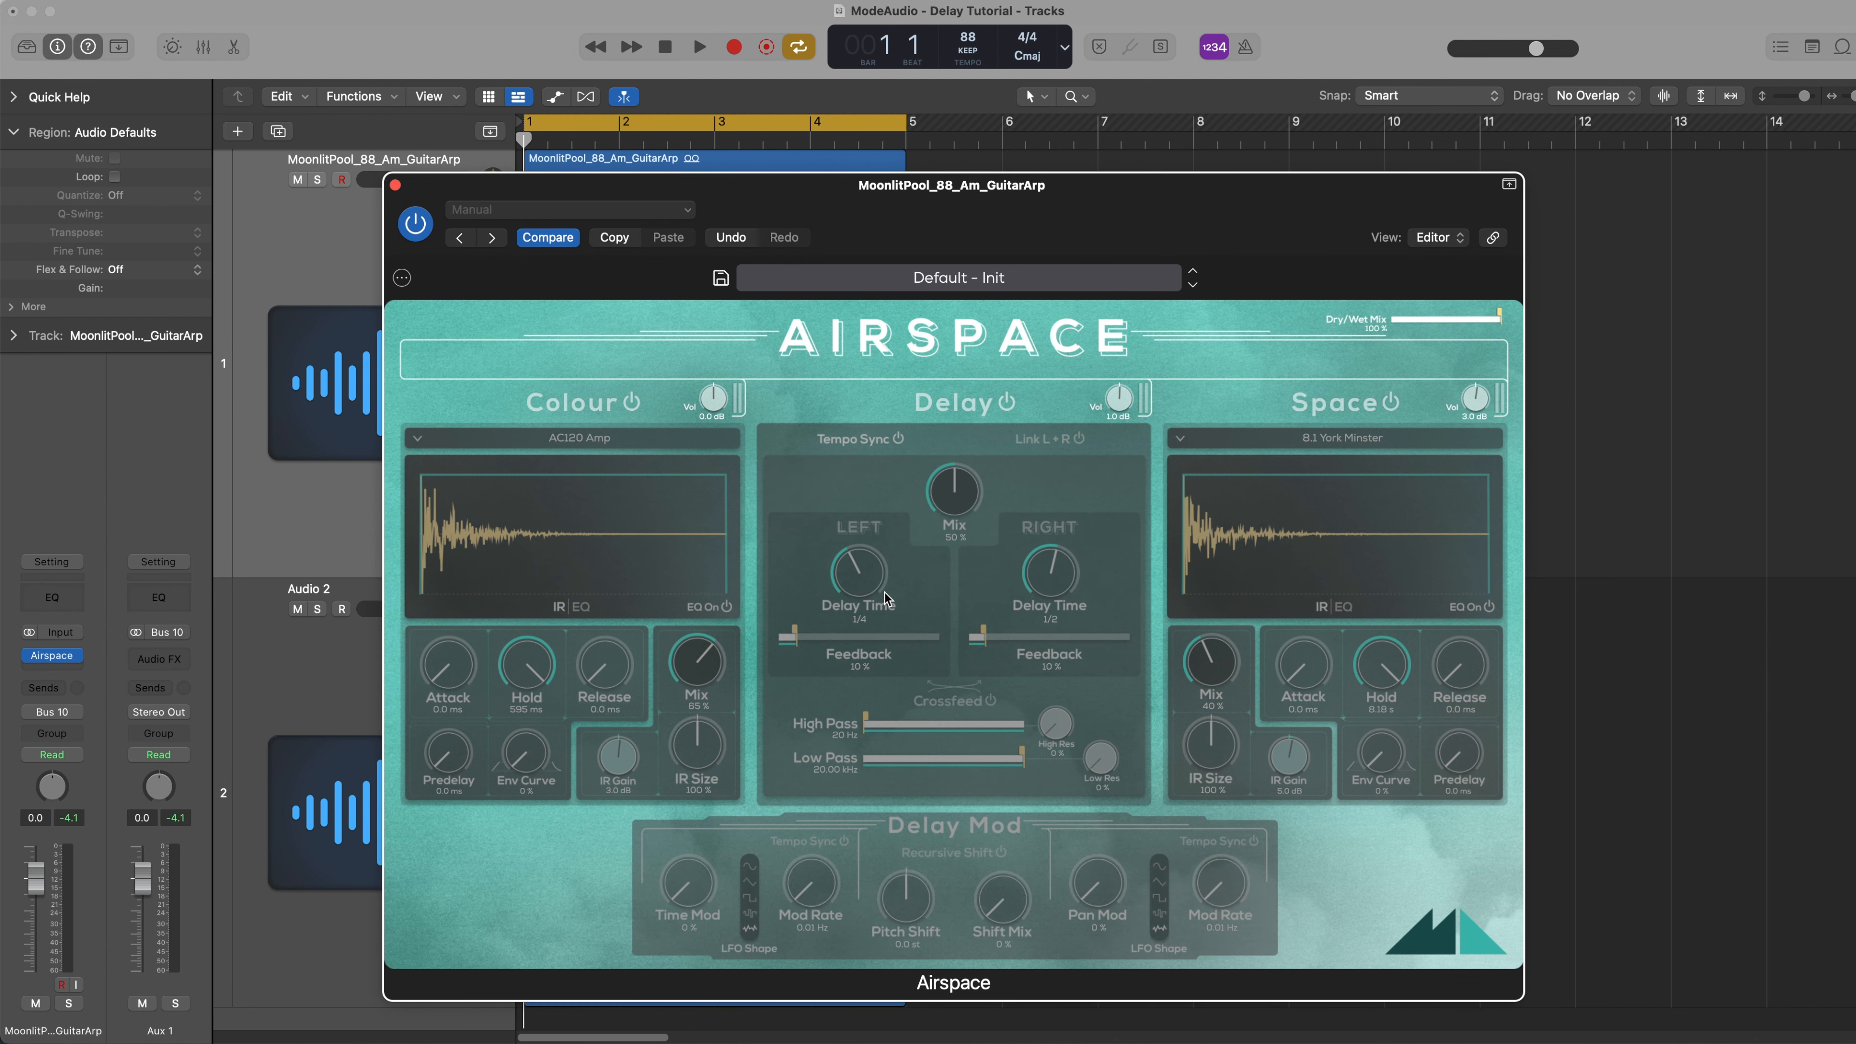
pyautogui.click(1110, 709)
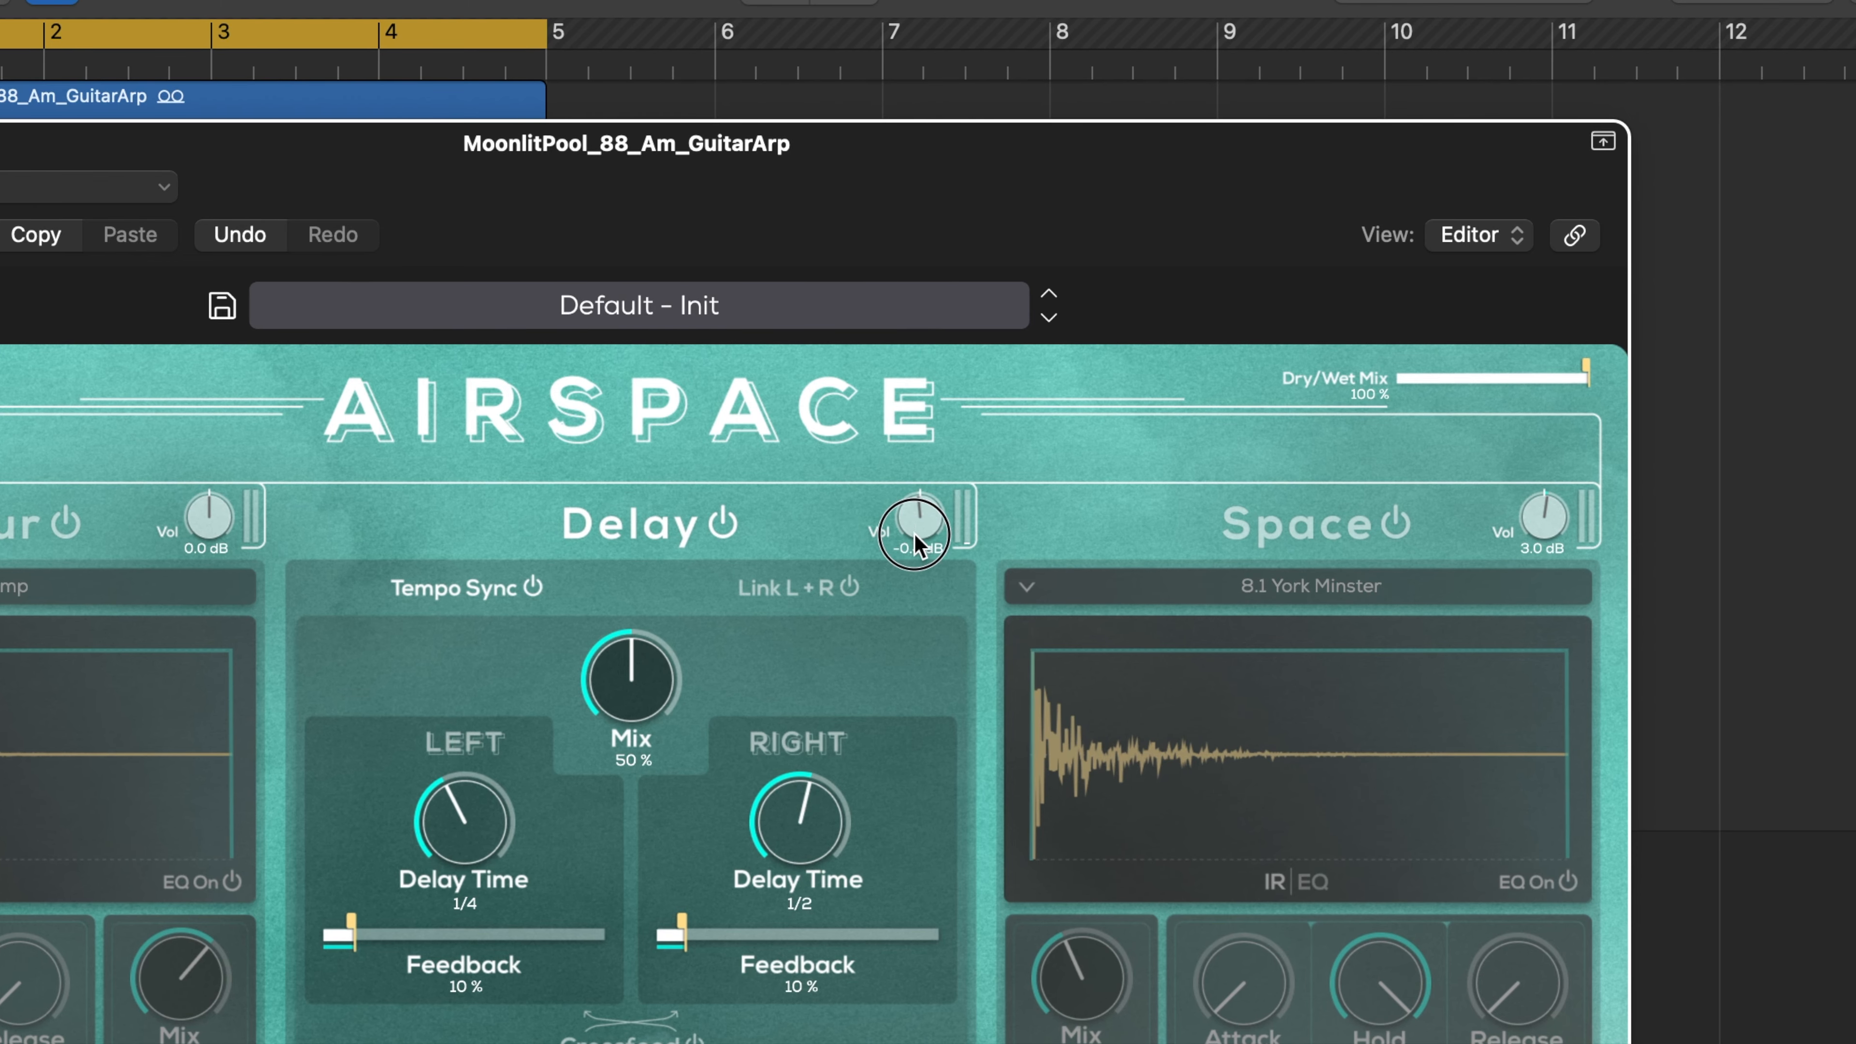
pyautogui.moveTo(920, 518); pyautogui.dragTo(937, 469)
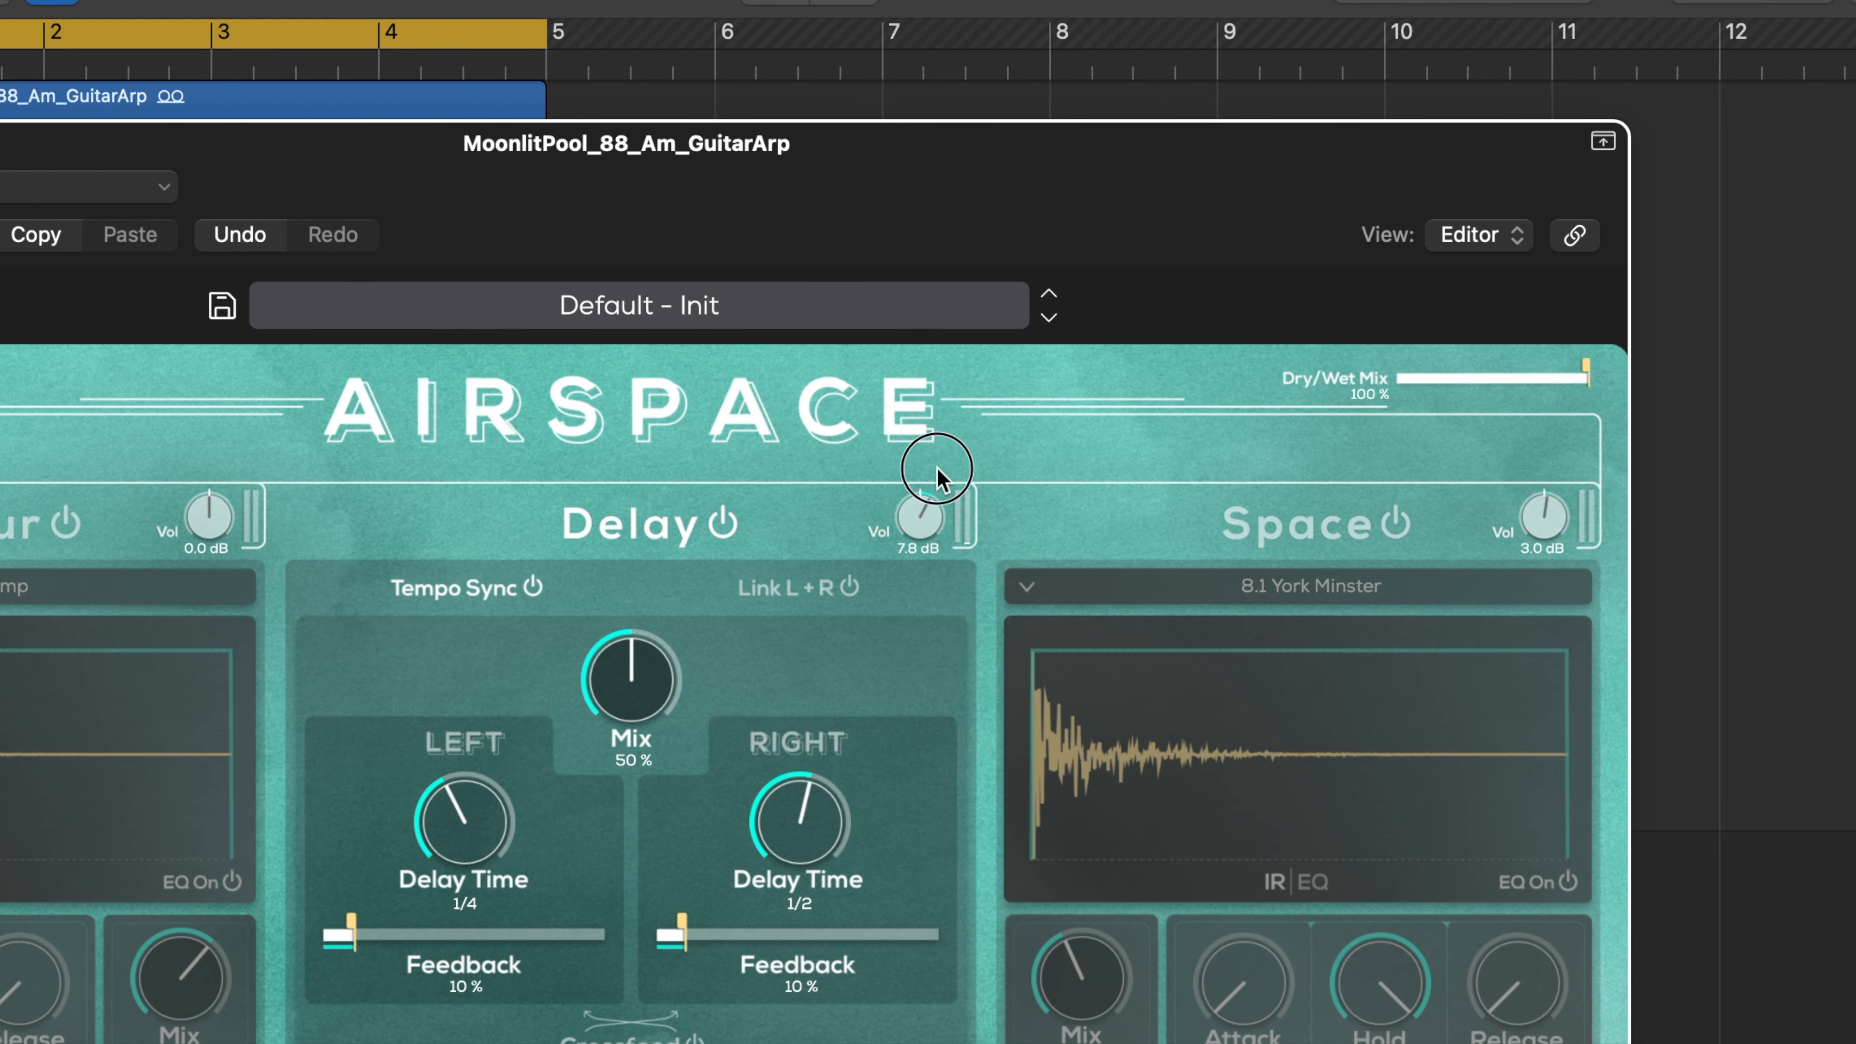
pyautogui.moveTo(931, 587); pyautogui.dragTo(937, 620)
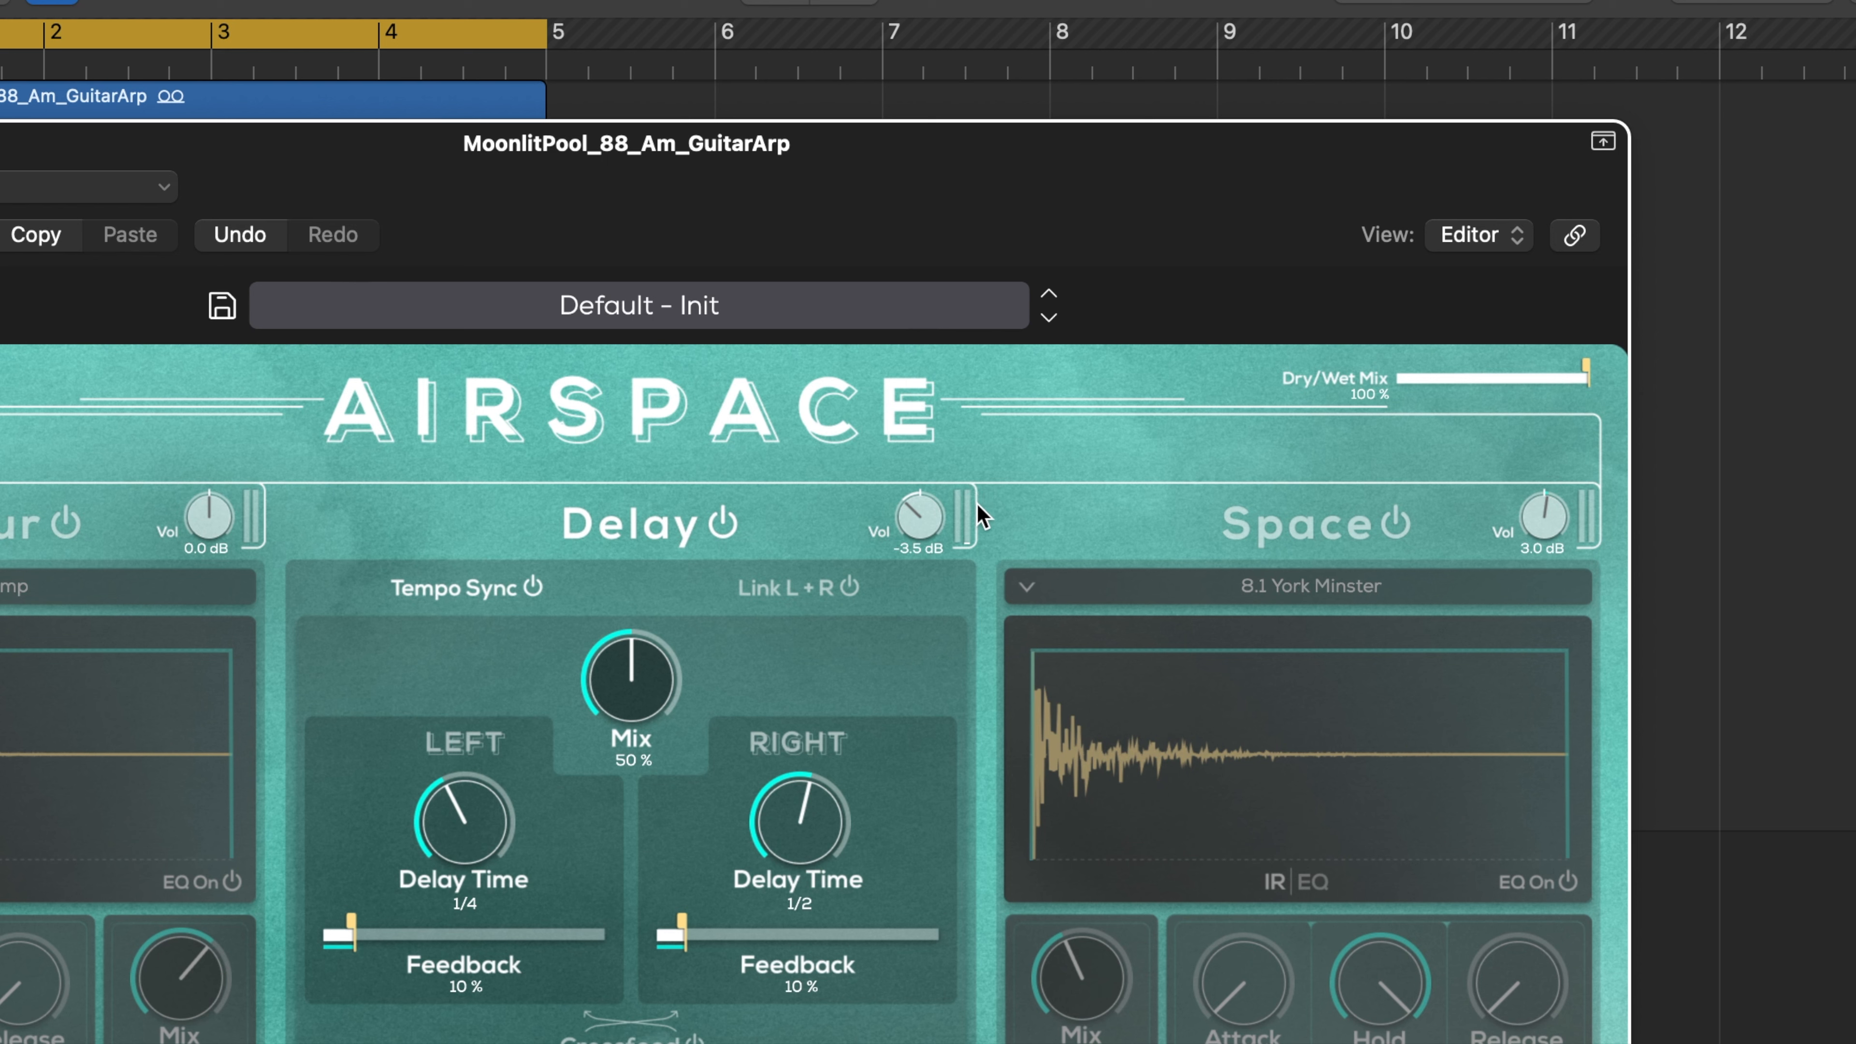
pyautogui.moveTo(924, 521); pyautogui.dragTo(908, 307)
pyautogui.moveTo(909, 616); pyautogui.dragTo(1099, 361)
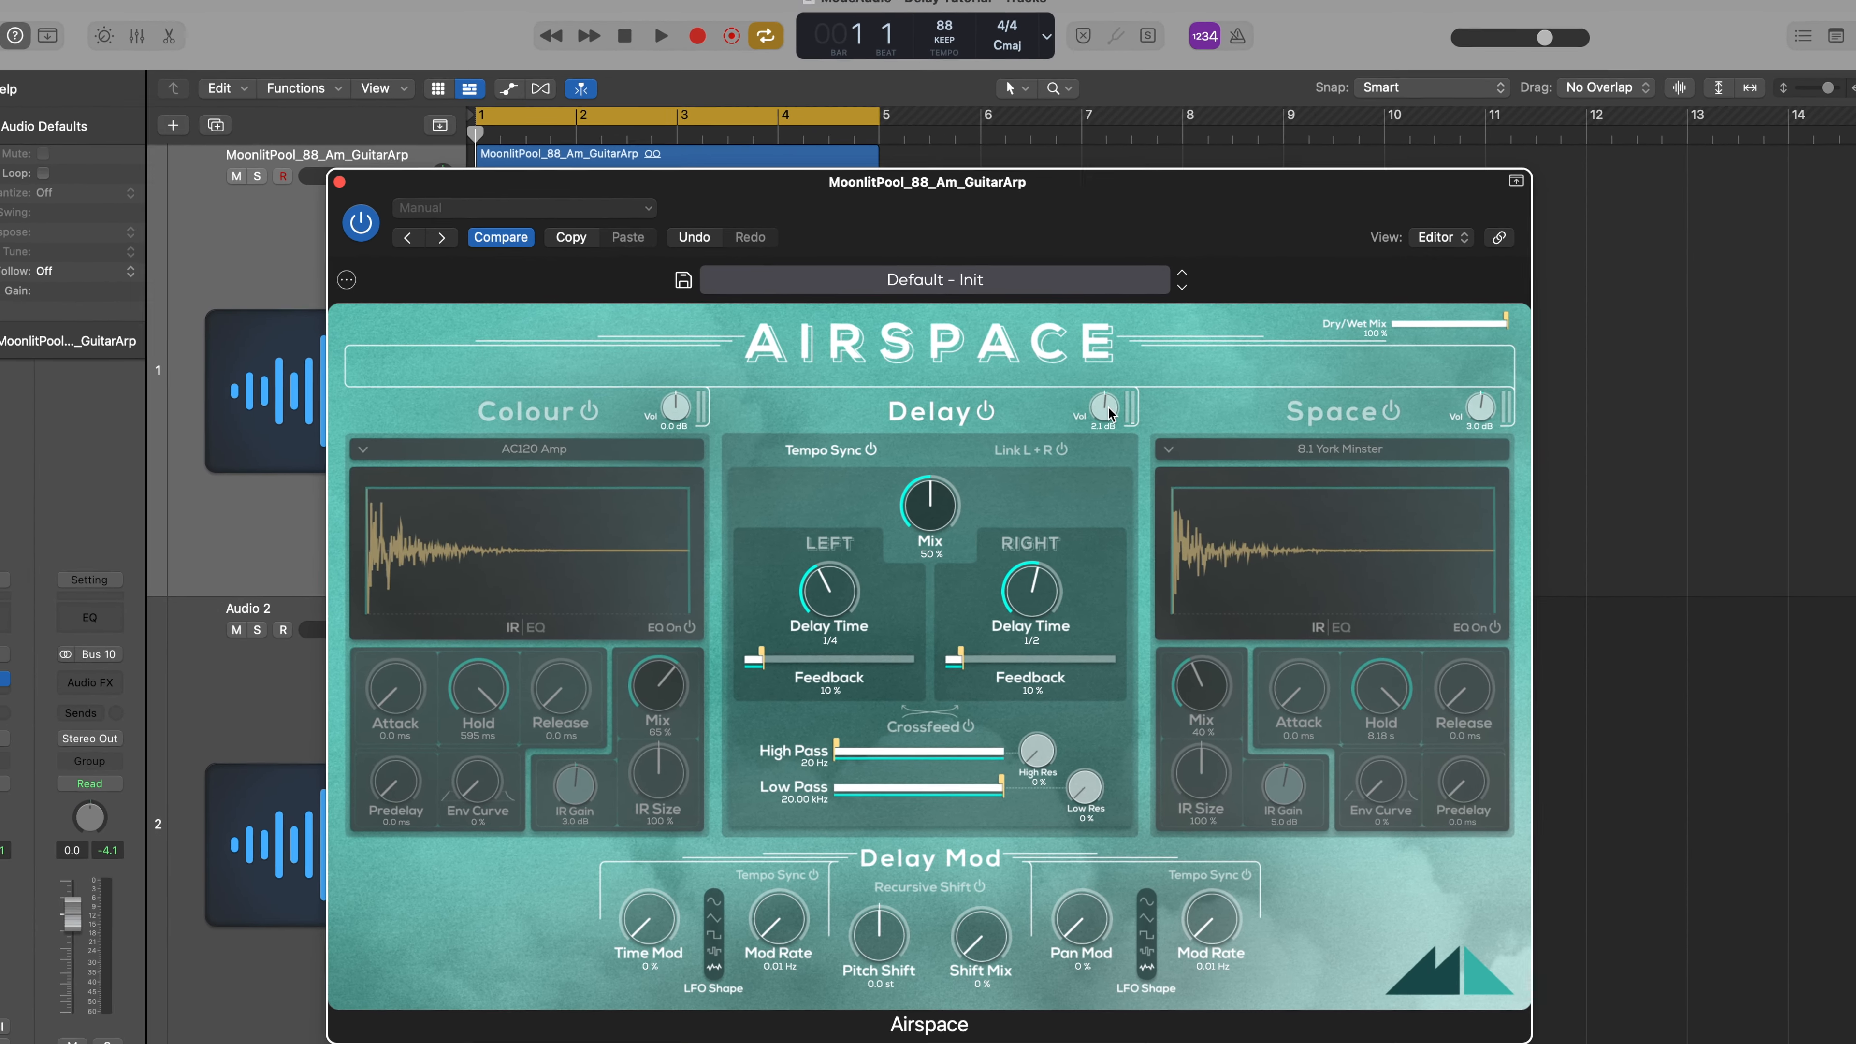
pyautogui.doubleClick(1009, 466)
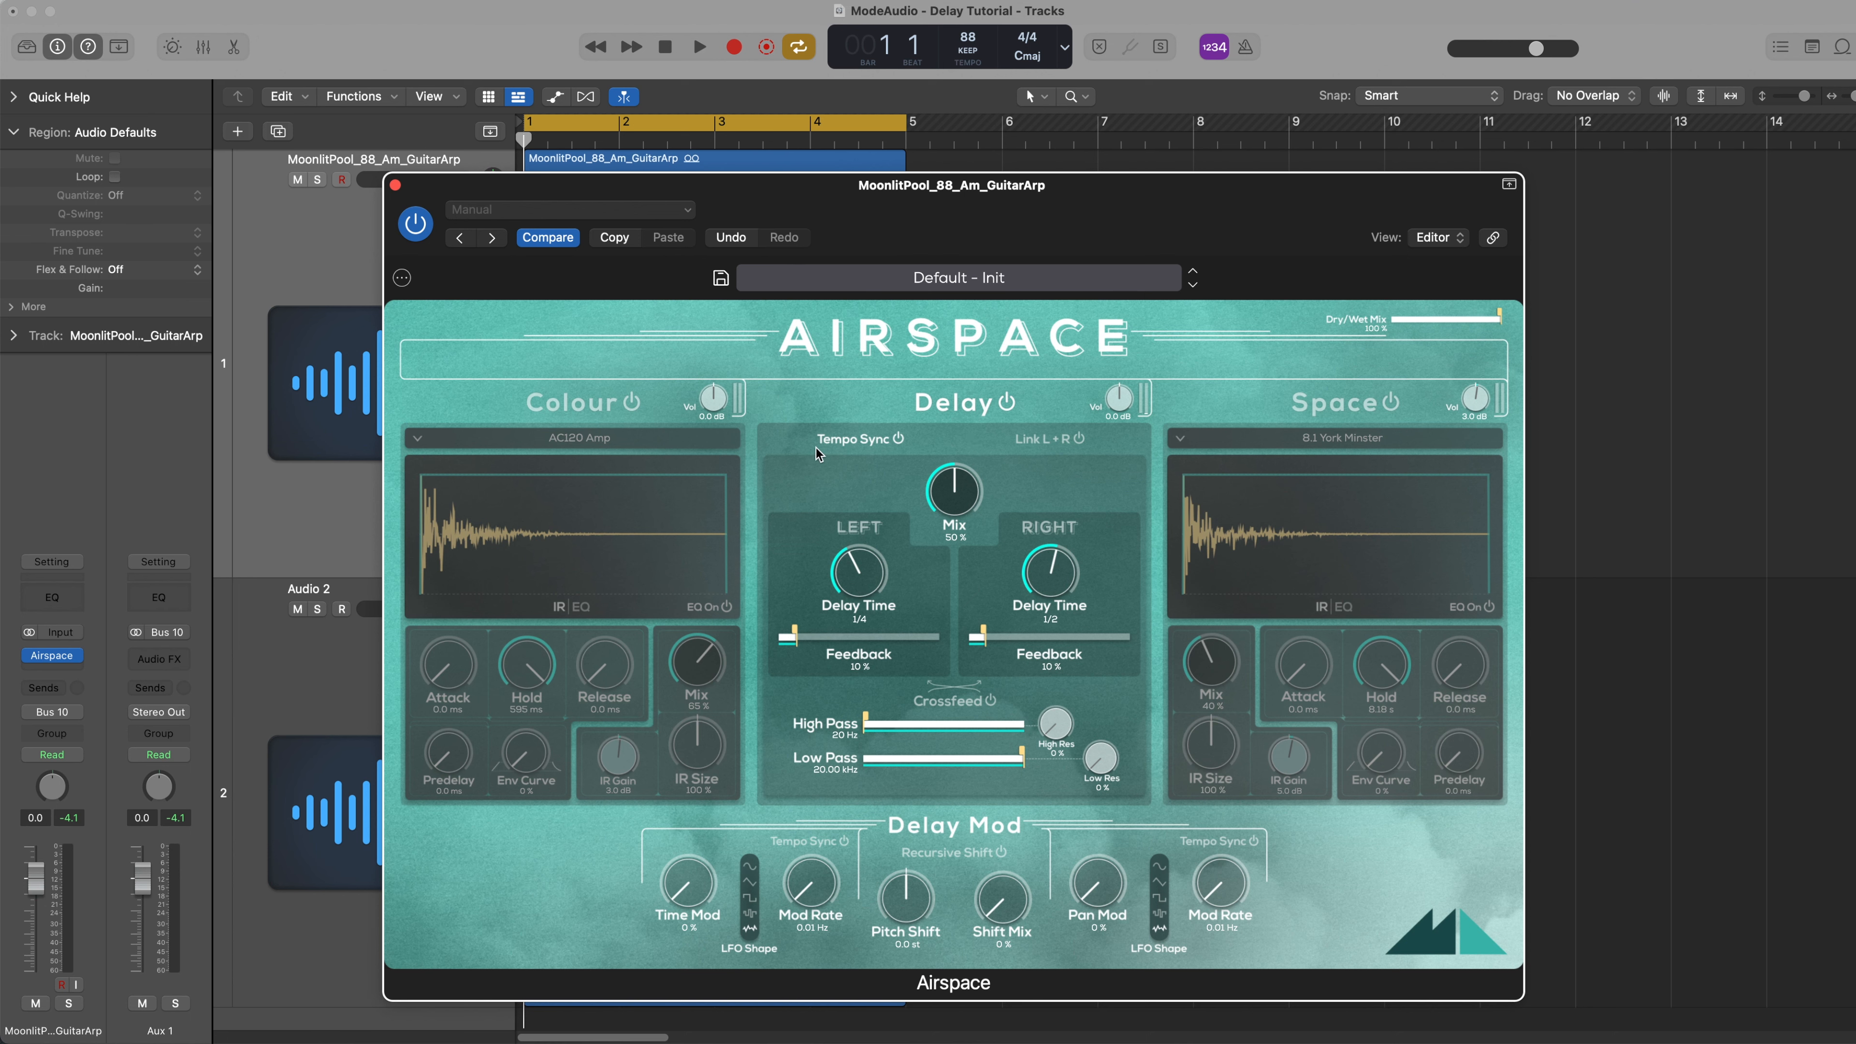
# Toggle Tempo Sync off and on, and sweep the delay Mix up and down during playback, returning it to 50%
pyautogui.click(898, 440)
pyautogui.click(898, 439)
pyautogui.press('space')
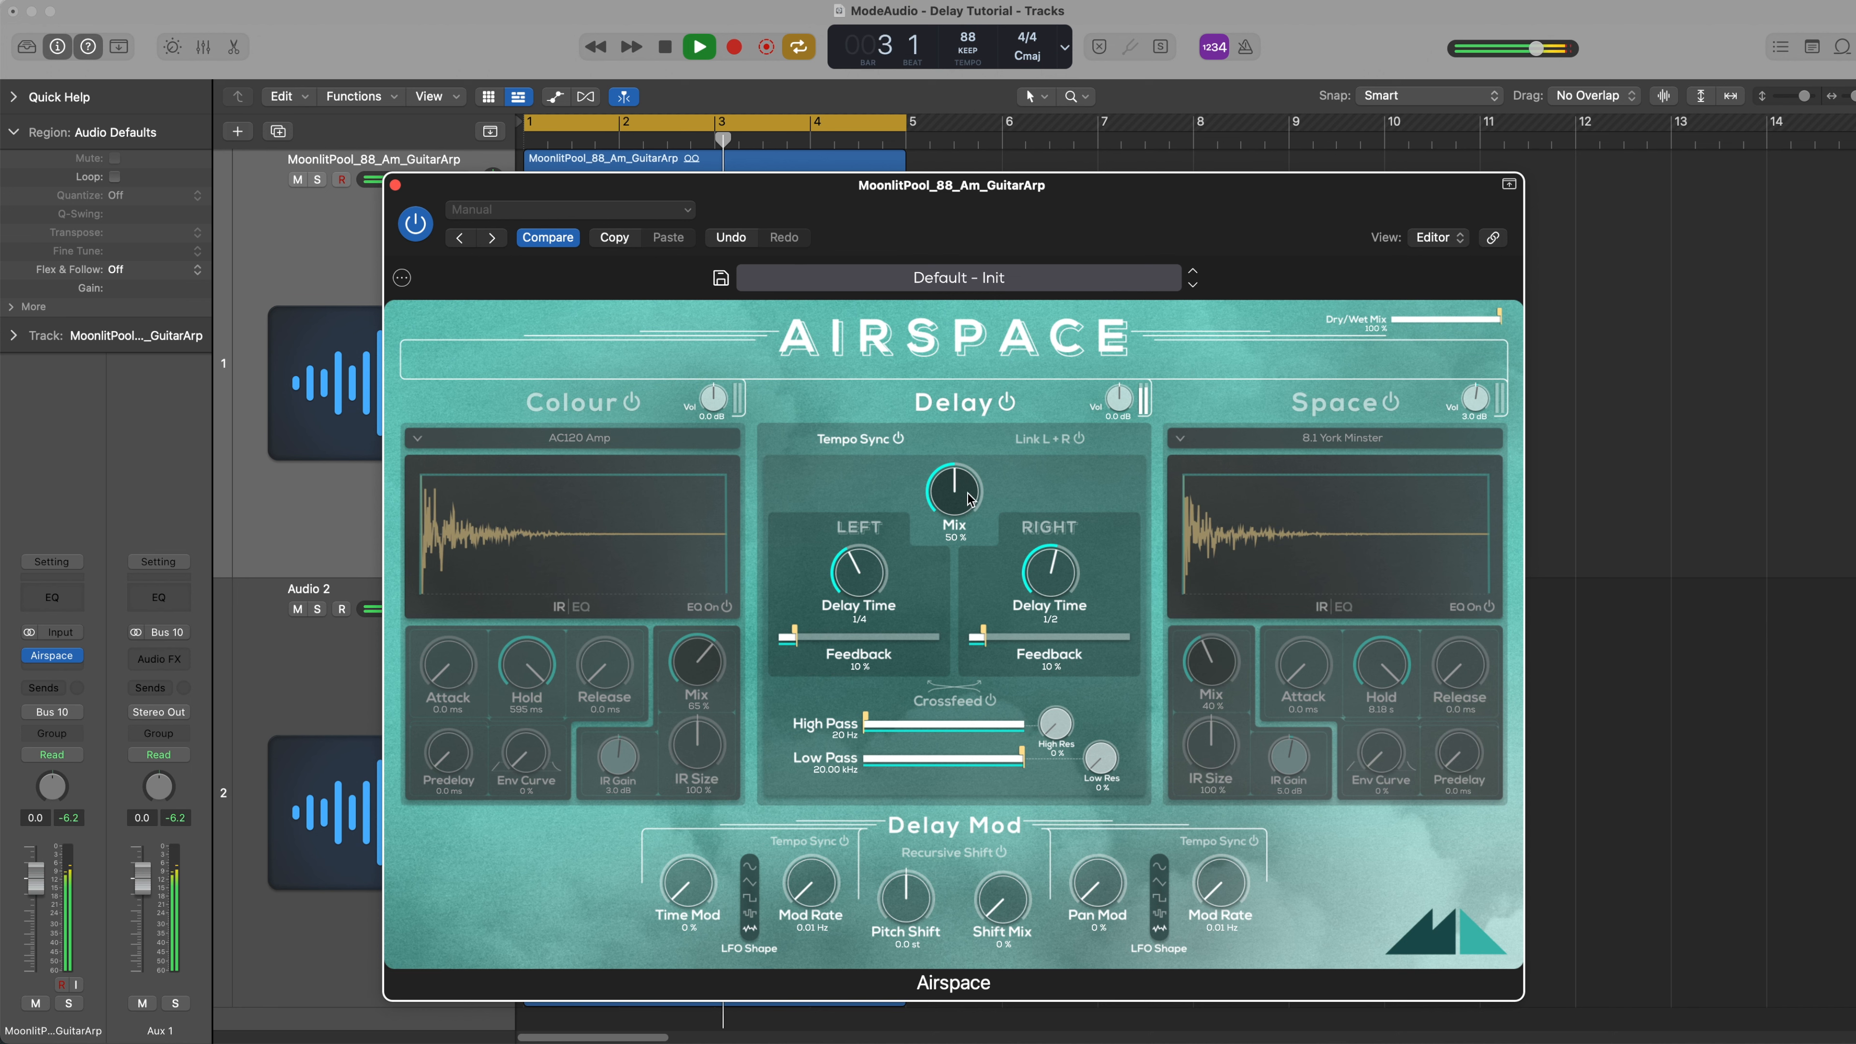
pyautogui.moveTo(966, 510); pyautogui.dragTo(1009, 199)
pyautogui.moveTo(950, 484); pyautogui.dragTo(970, 635)
pyautogui.press('space')
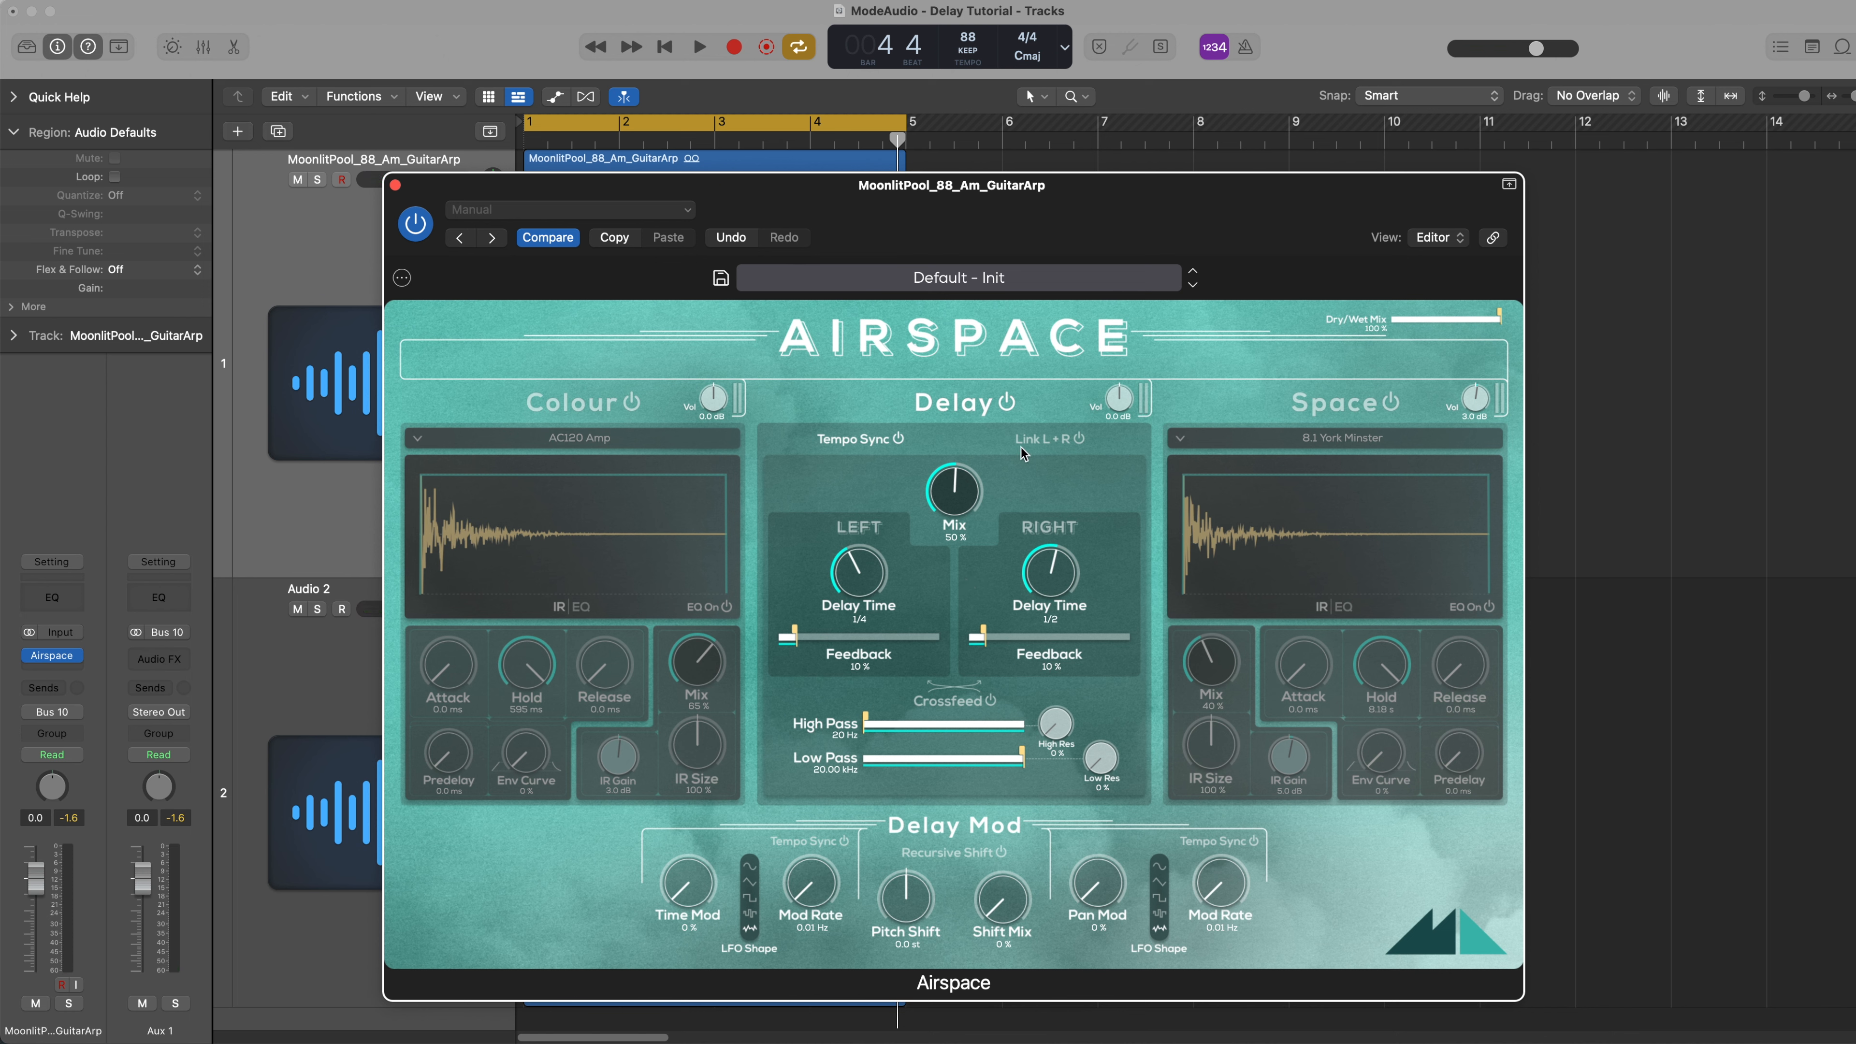
# Link the left and right delays and set both to a 1/8 delay time with 45% feedback
pyautogui.click(1052, 441)
pyautogui.moveTo(794, 635); pyautogui.dragTo(851, 633)
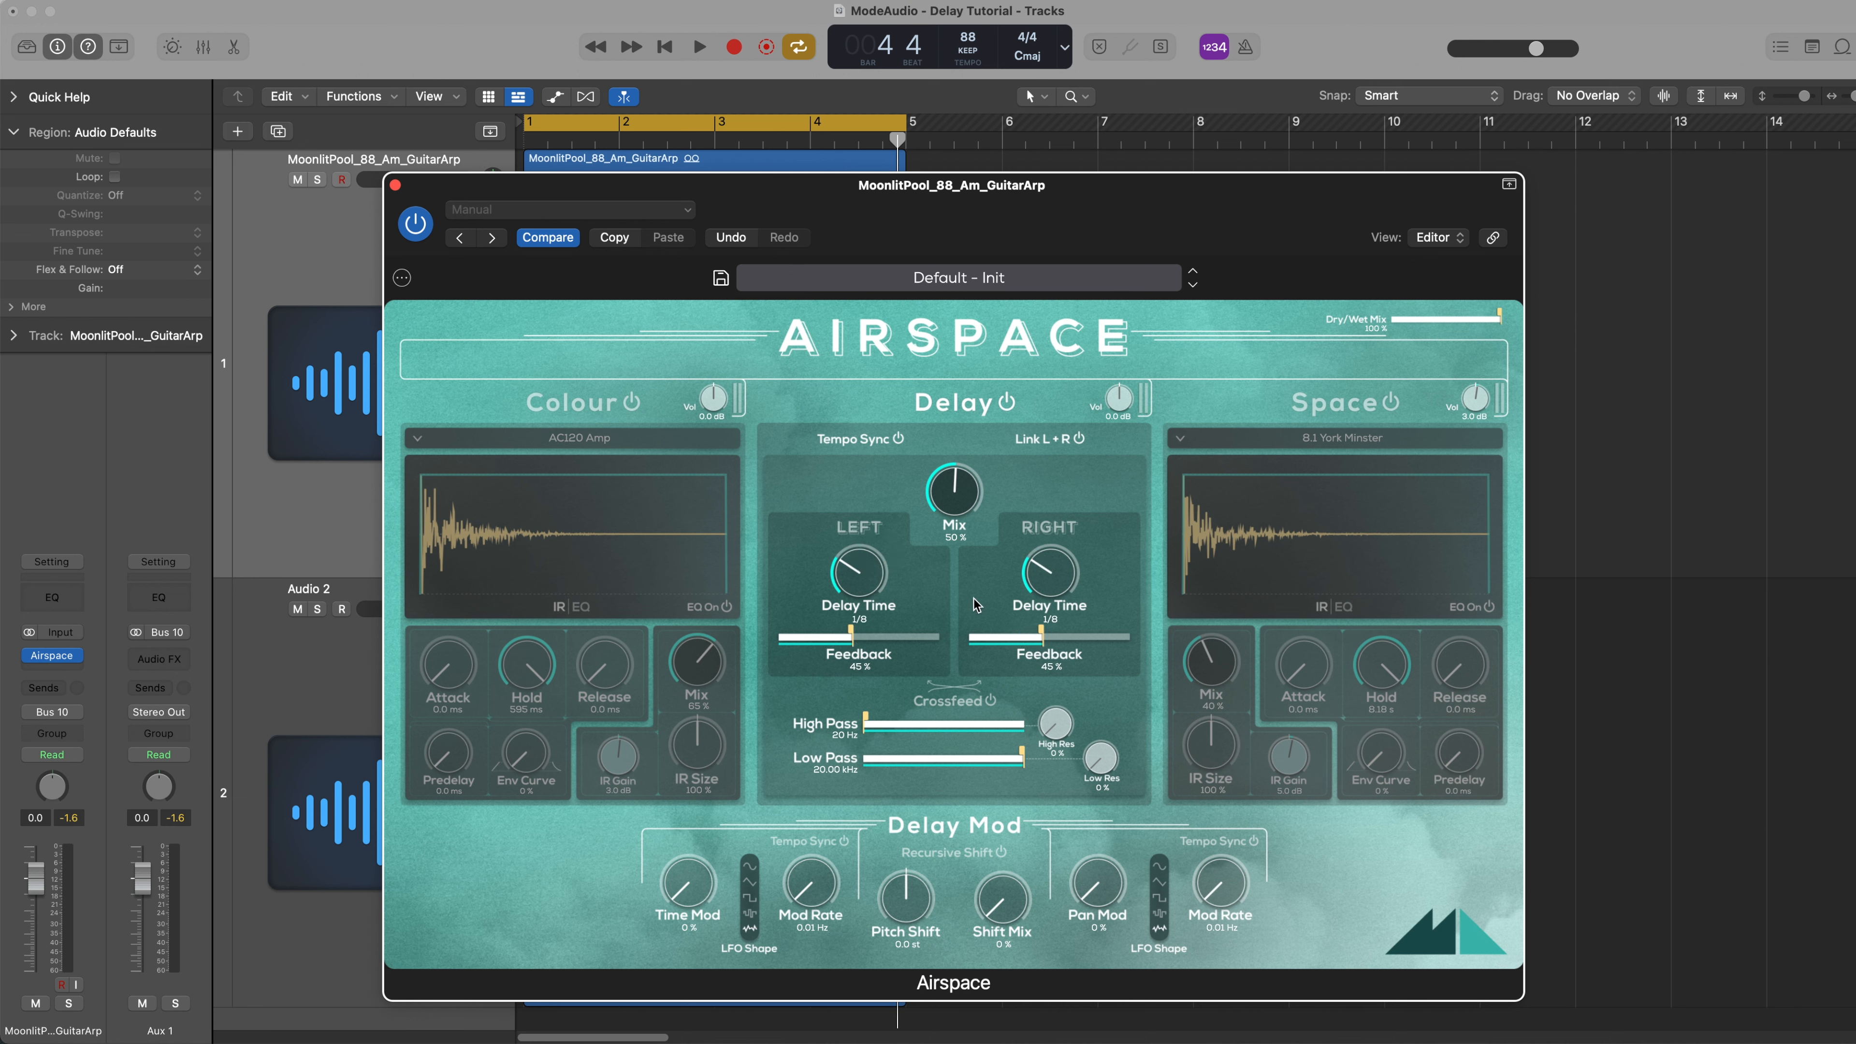
pyautogui.click(1059, 441)
pyautogui.click(1061, 439)
# Play the loop and unlink the left and right delays during playback
pyautogui.press('space')
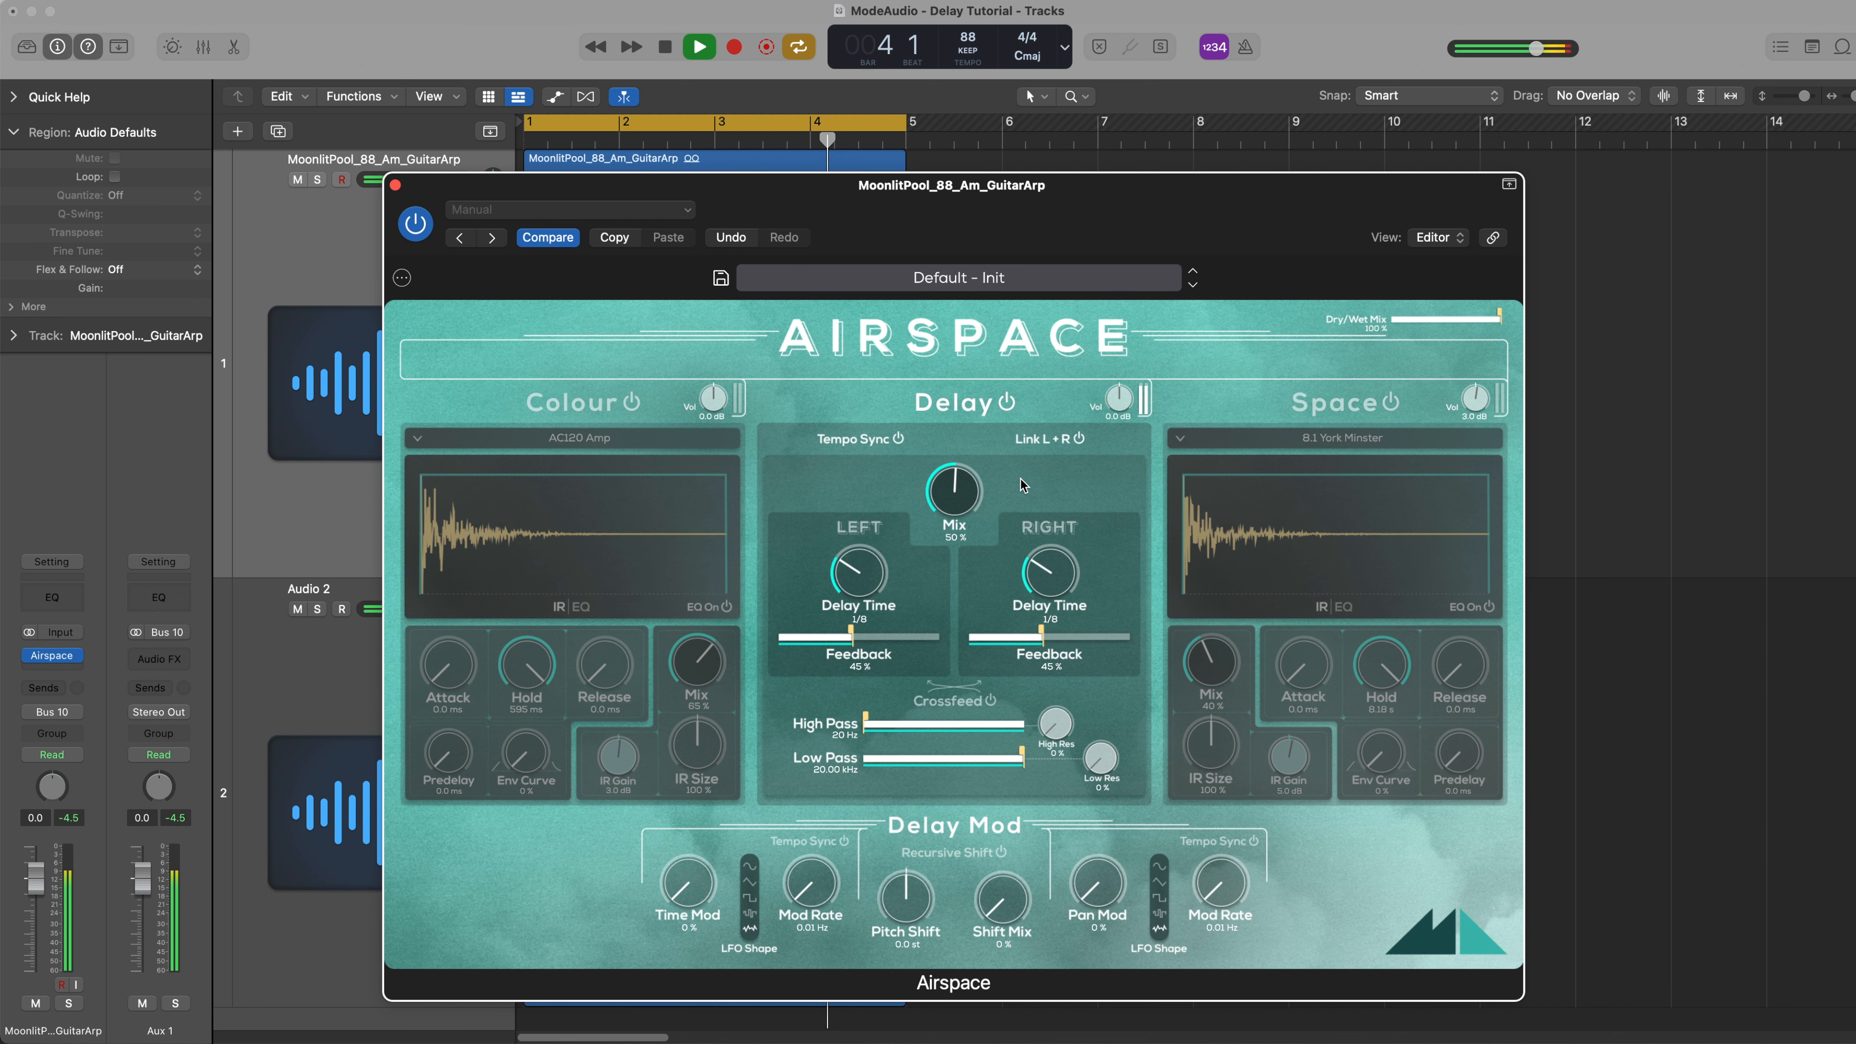
pyautogui.click(1078, 438)
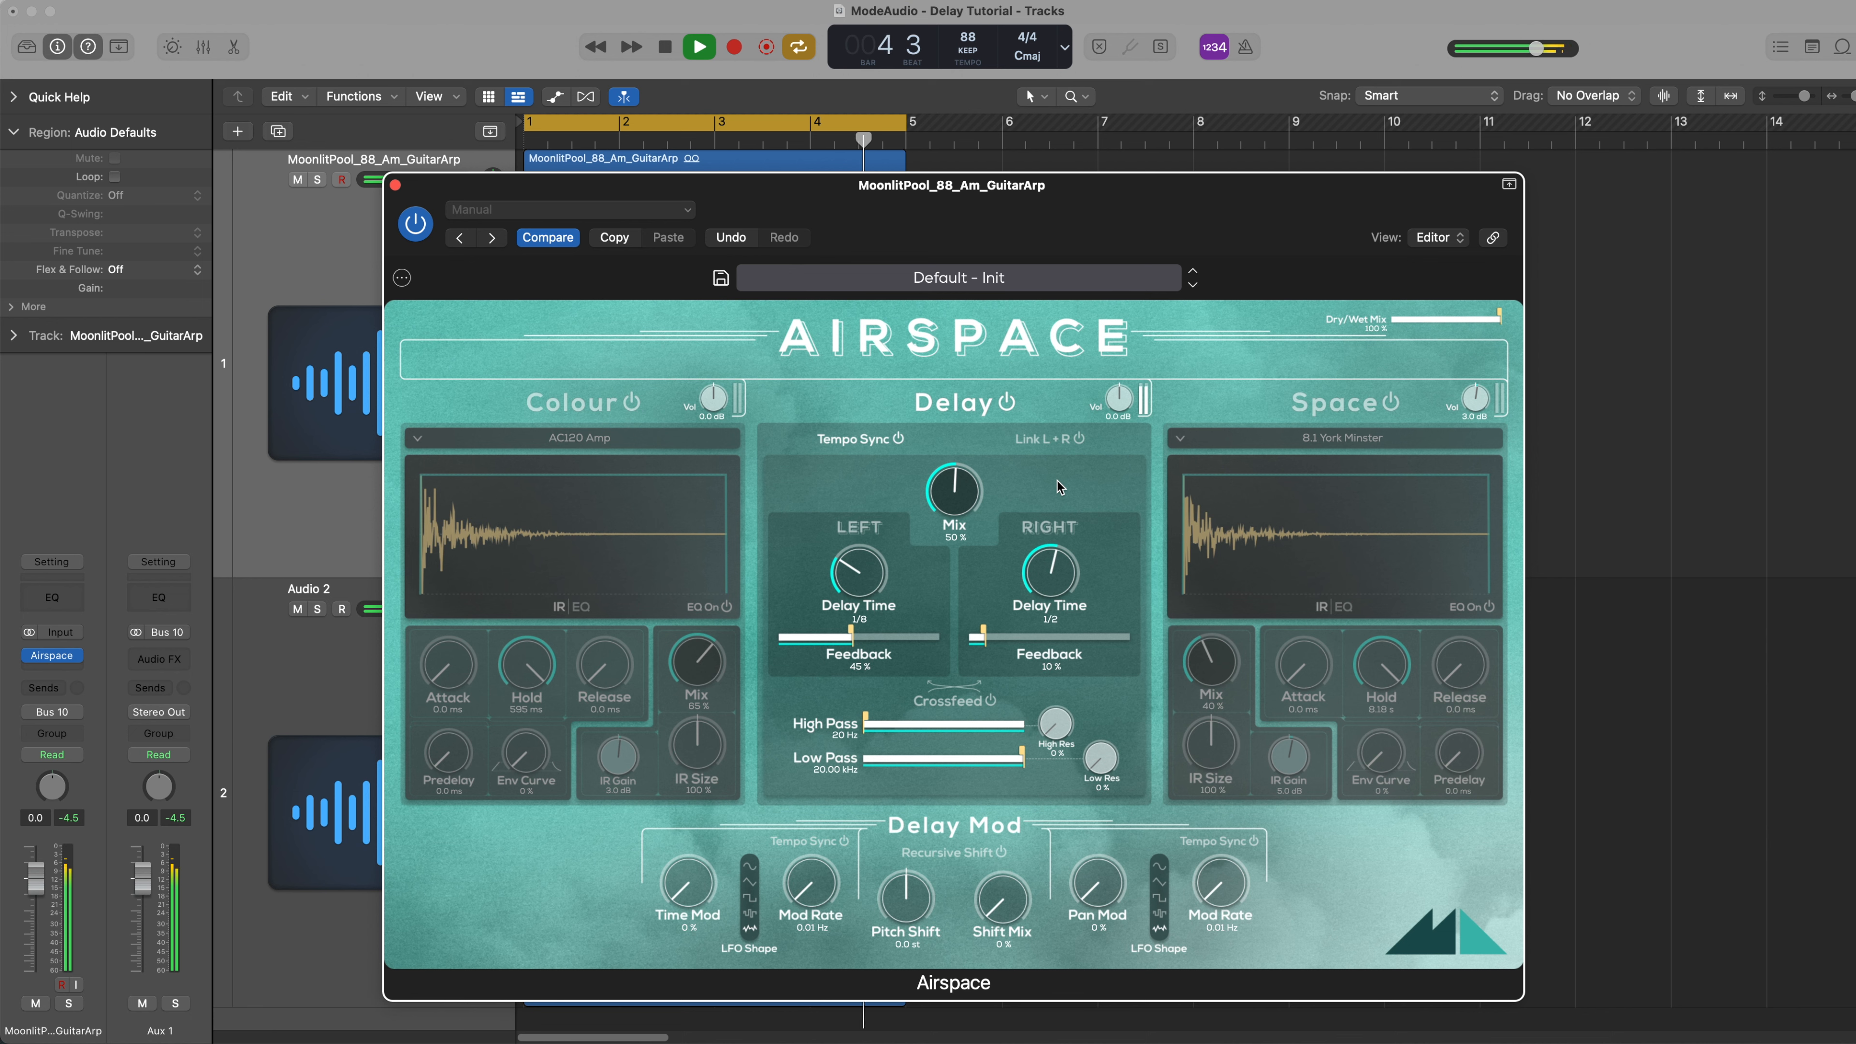
pyautogui.press('space')
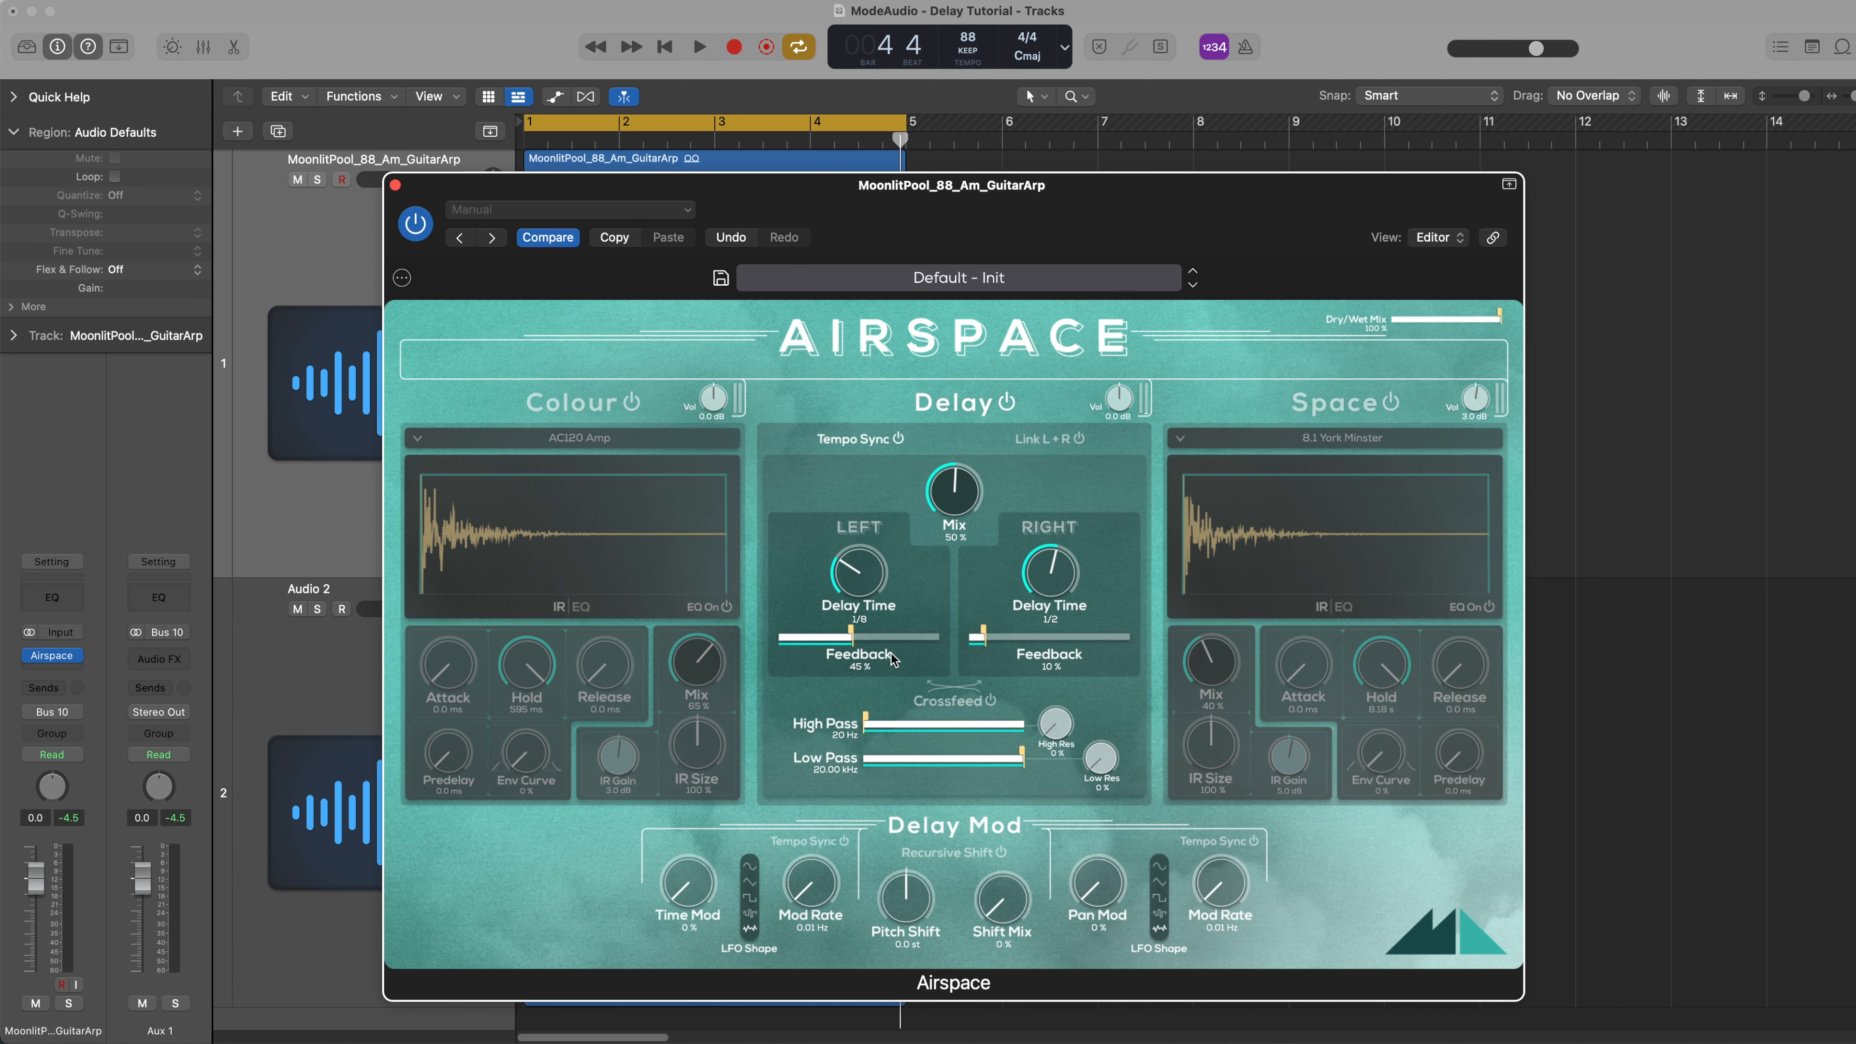
# Set the left delay's feedback to 26% and toggle Tempo Sync
pyautogui.moveTo(851, 633); pyautogui.dragTo(818, 635)
pyautogui.click(870, 442)
pyautogui.press('space')
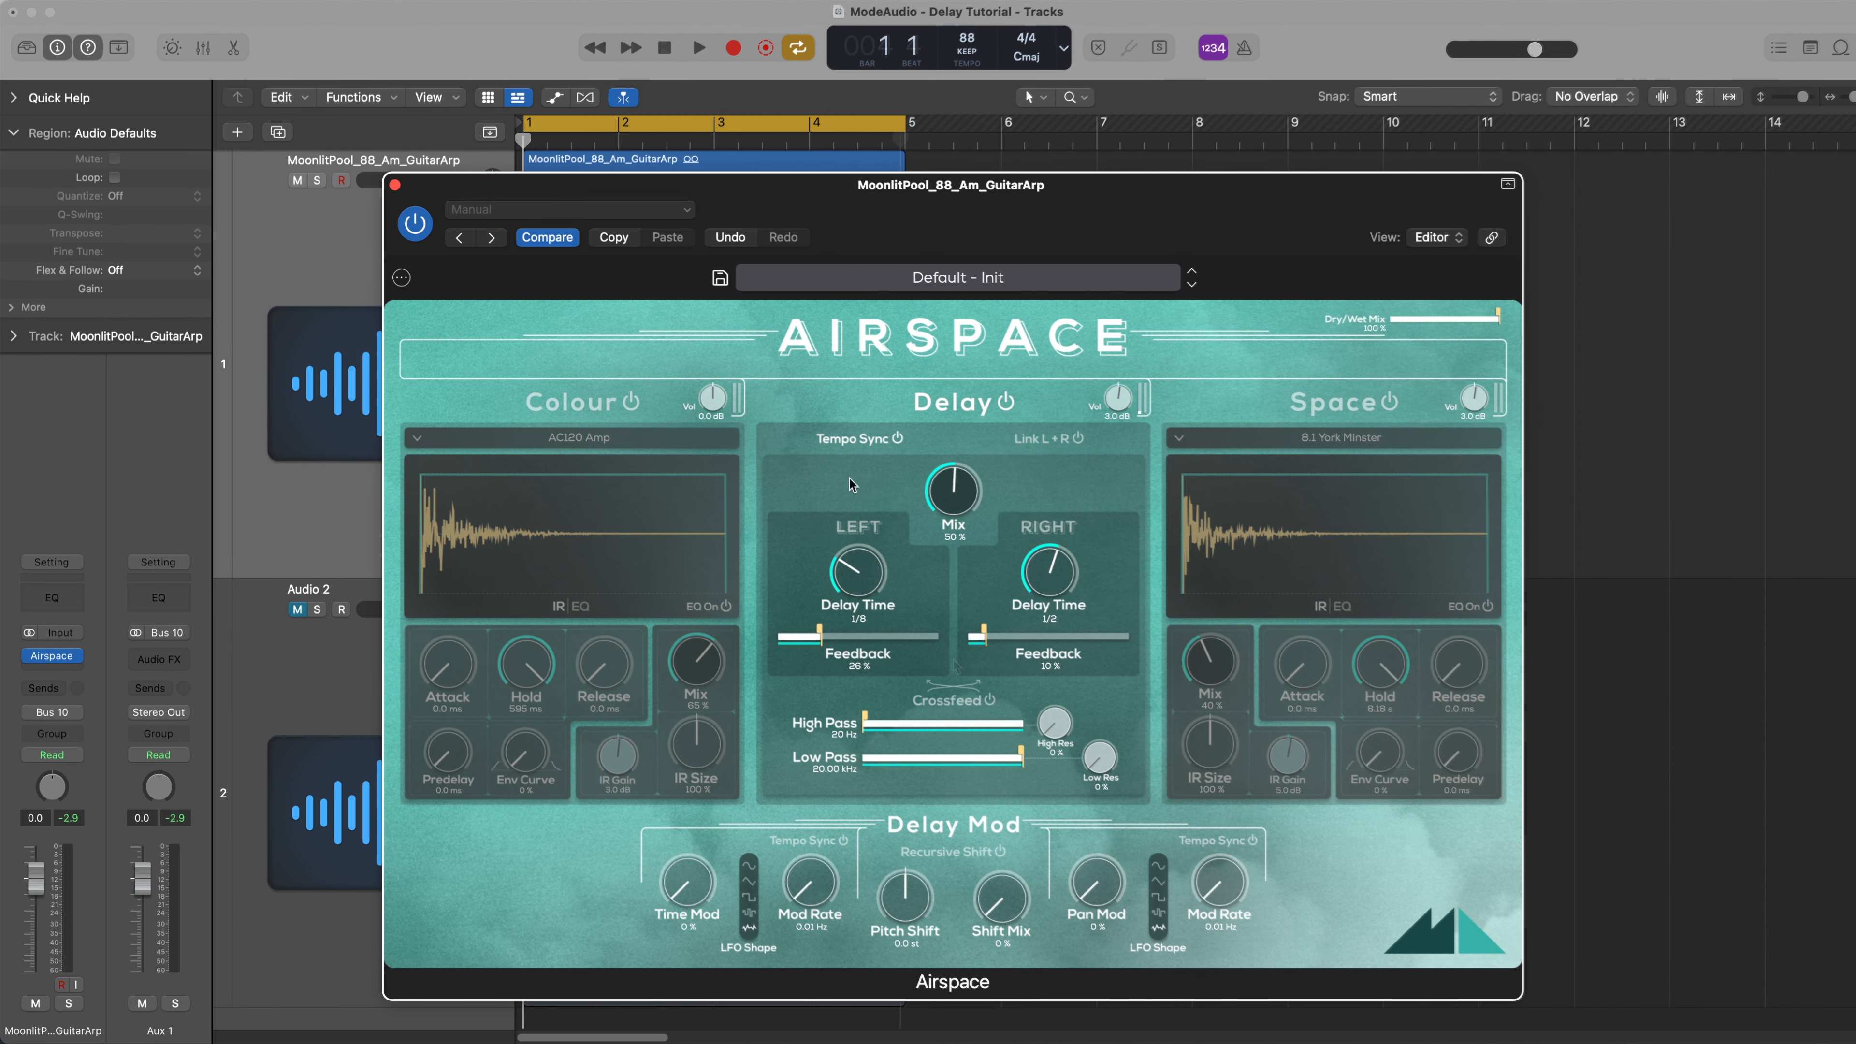
# During playback, set the right delay to 1/32 with 59% feedback and the left delay to 1/8 T with 47% feedback
pyautogui.press('space')
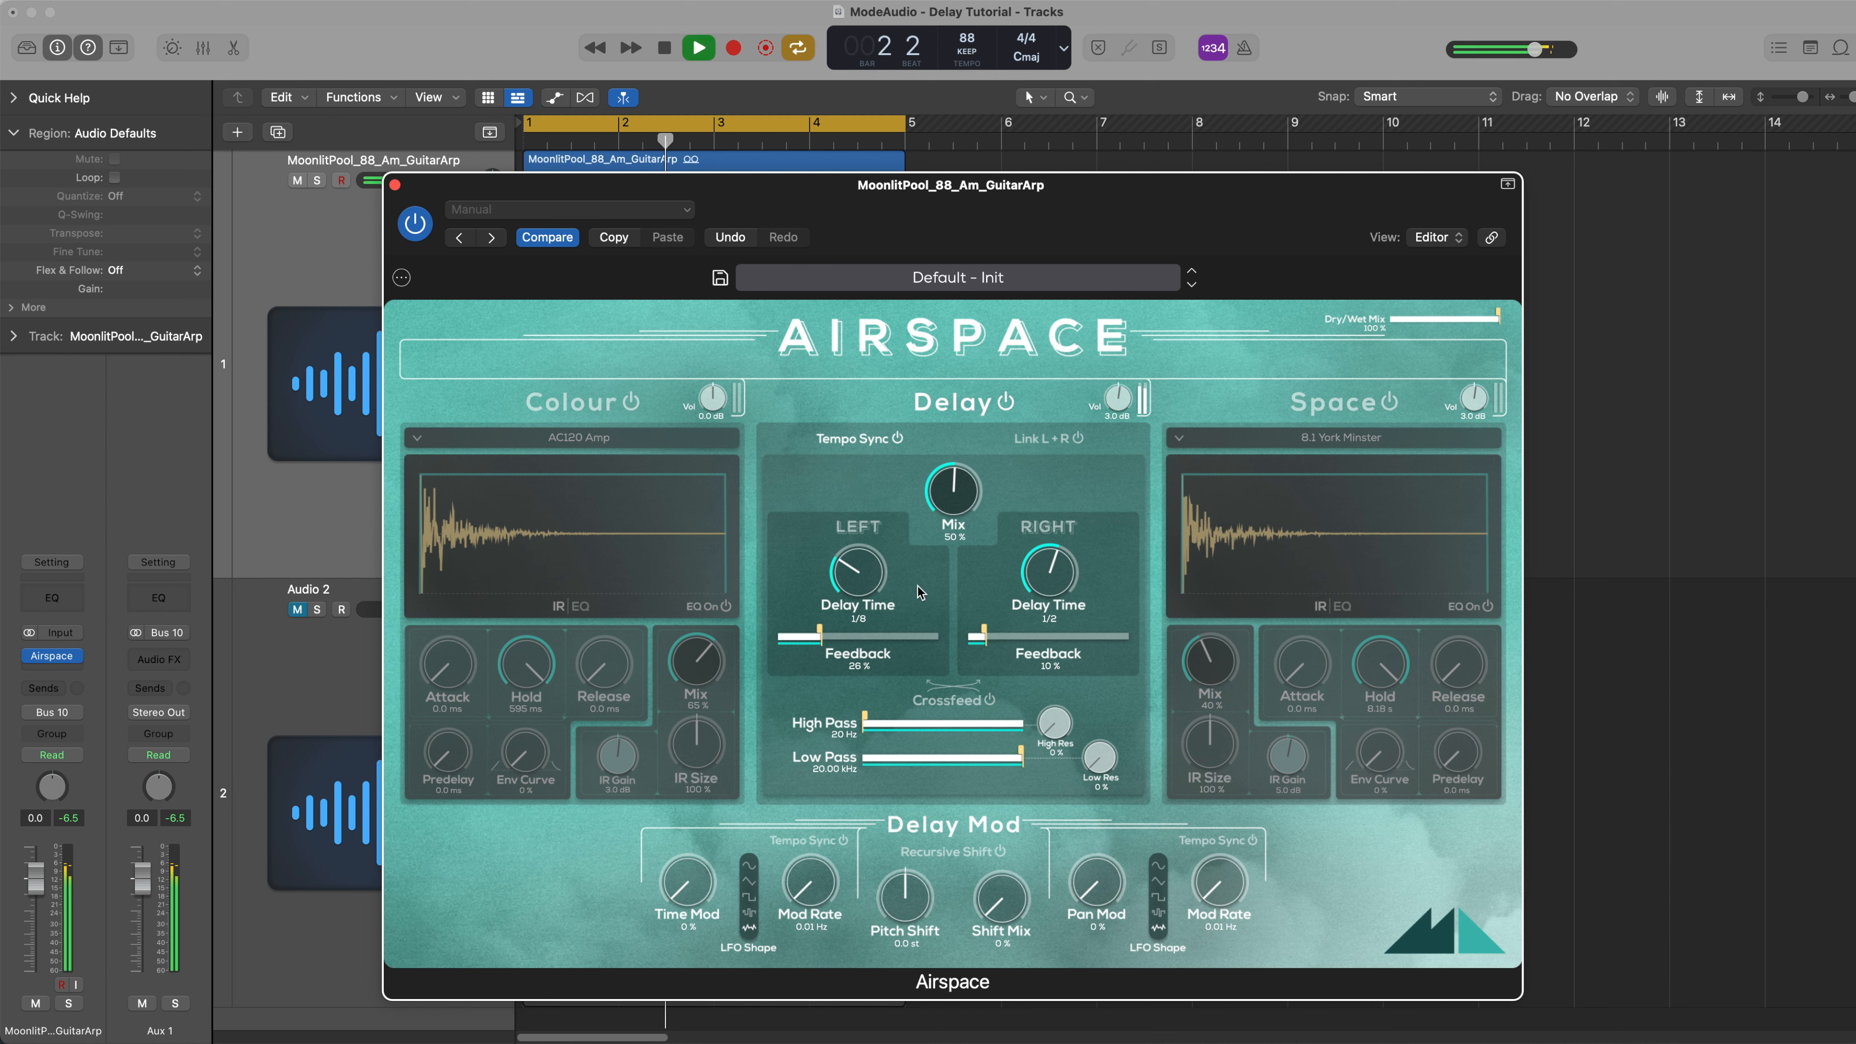
pyautogui.moveTo(1059, 577); pyautogui.dragTo(1057, 629)
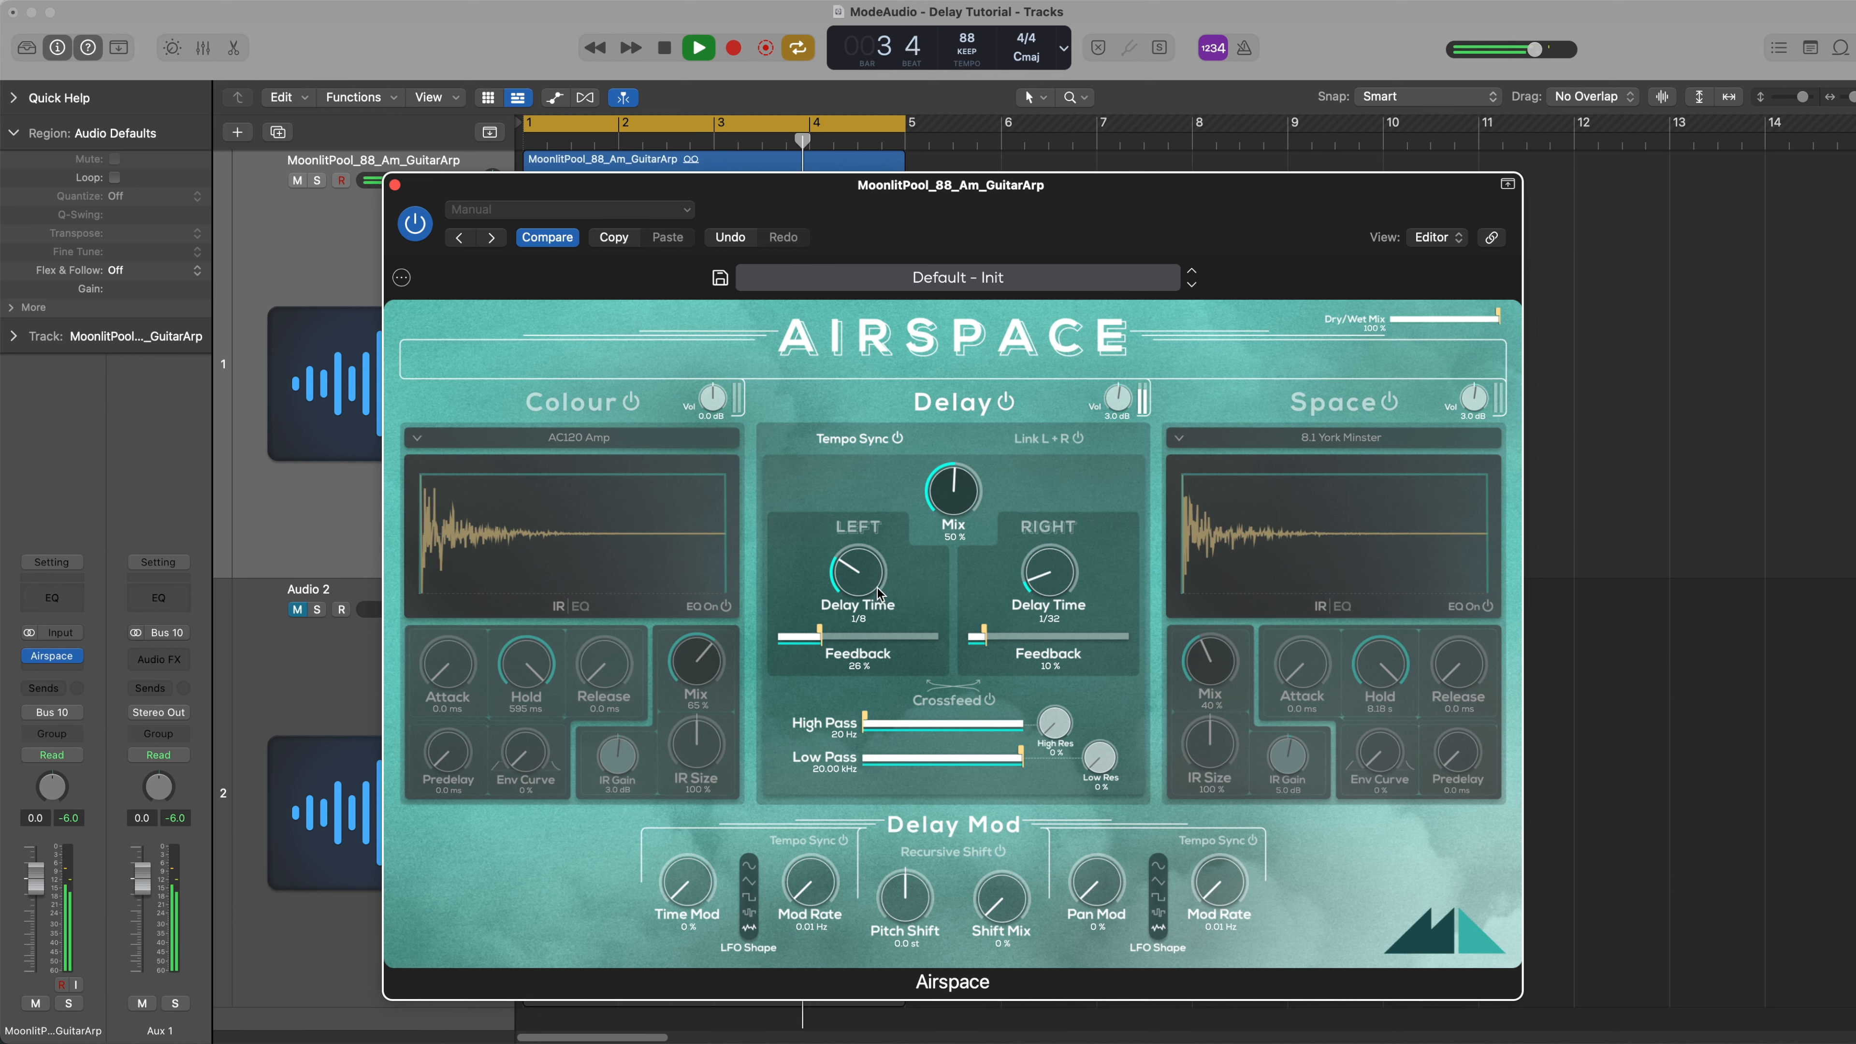
pyautogui.moveTo(984, 635); pyautogui.dragTo(1062, 635)
pyautogui.moveTo(838, 639); pyautogui.dragTo(870, 606)
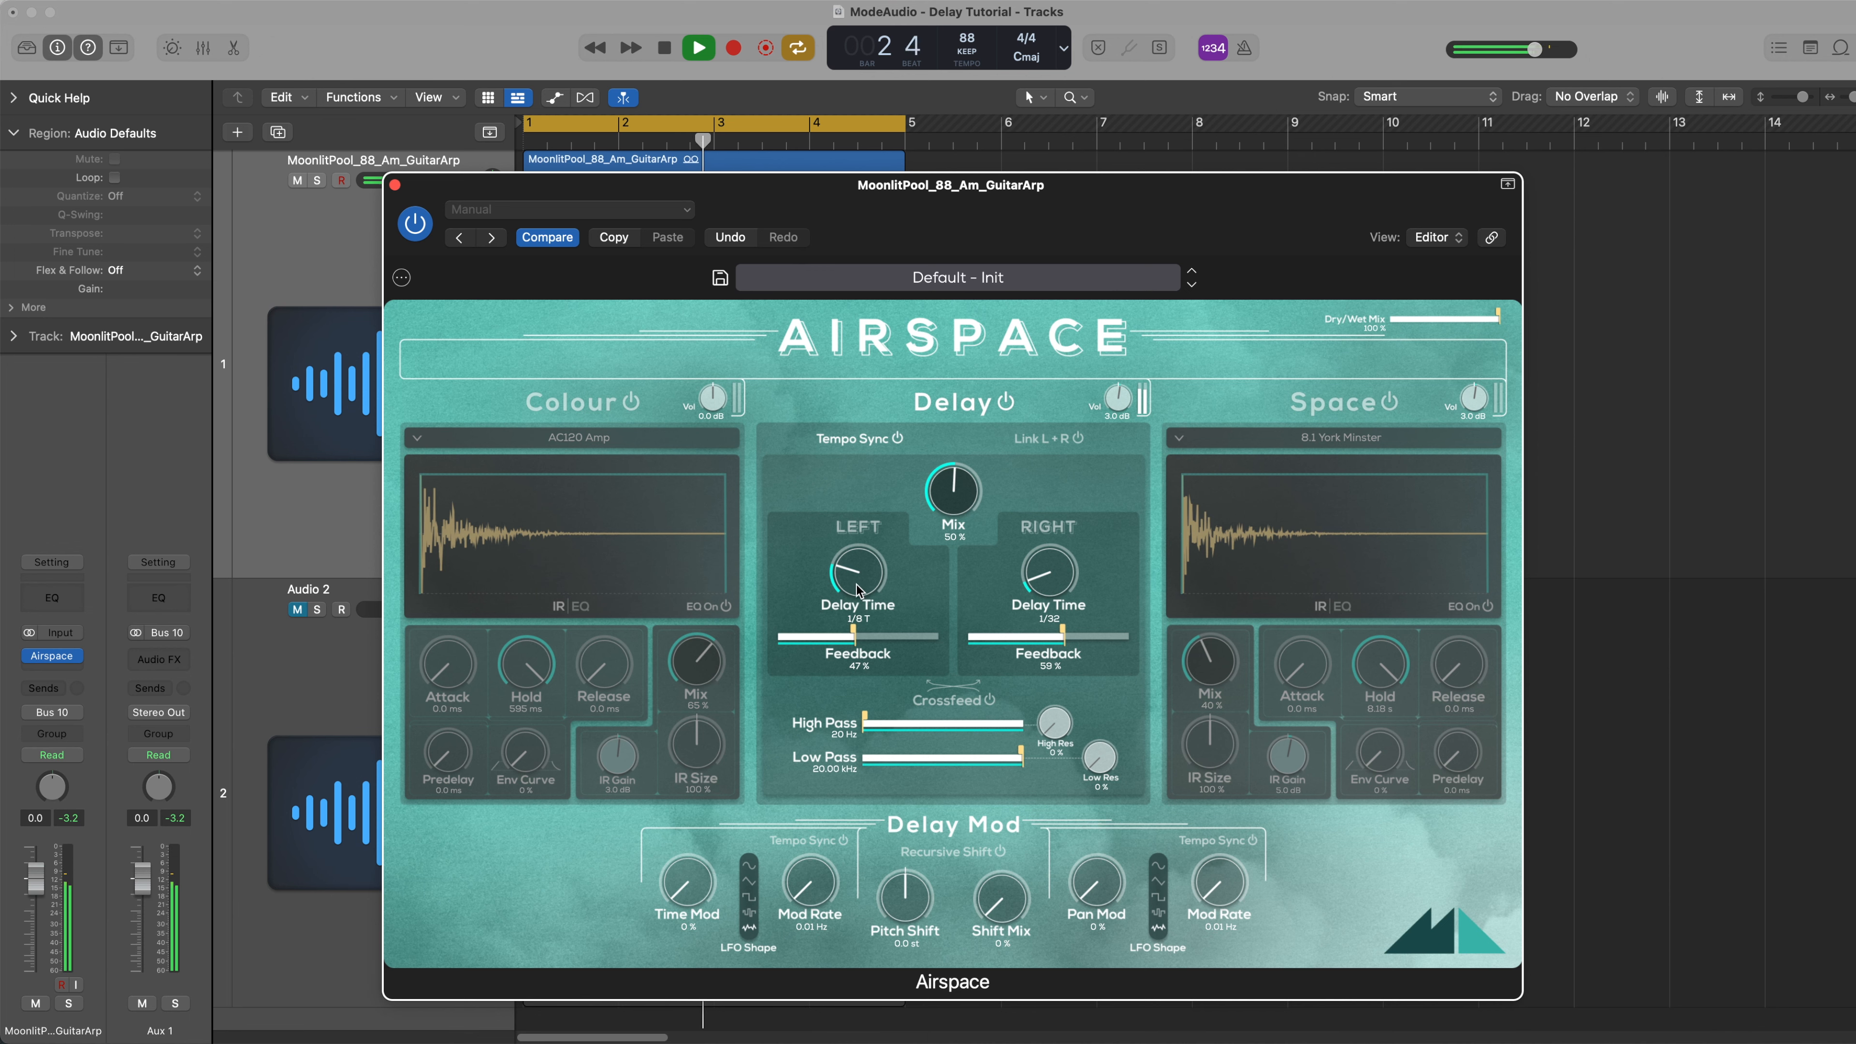
# Set the left delay to 1/4 with 51% feedback and the right delay to 1/4 D with about 68% feedback
pyautogui.moveTo(861, 601)
pyautogui.mouseDown()
pyautogui.moveTo(874, 627)
pyautogui.moveTo(919, 639)
pyautogui.moveTo(858, 630)
pyautogui.mouseUp()
pyautogui.moveTo(861, 576); pyautogui.dragTo(887, 478)
pyautogui.moveTo(1057, 576); pyautogui.dragTo(1077, 447)
pyautogui.moveTo(1064, 627); pyautogui.dragTo(1078, 629)
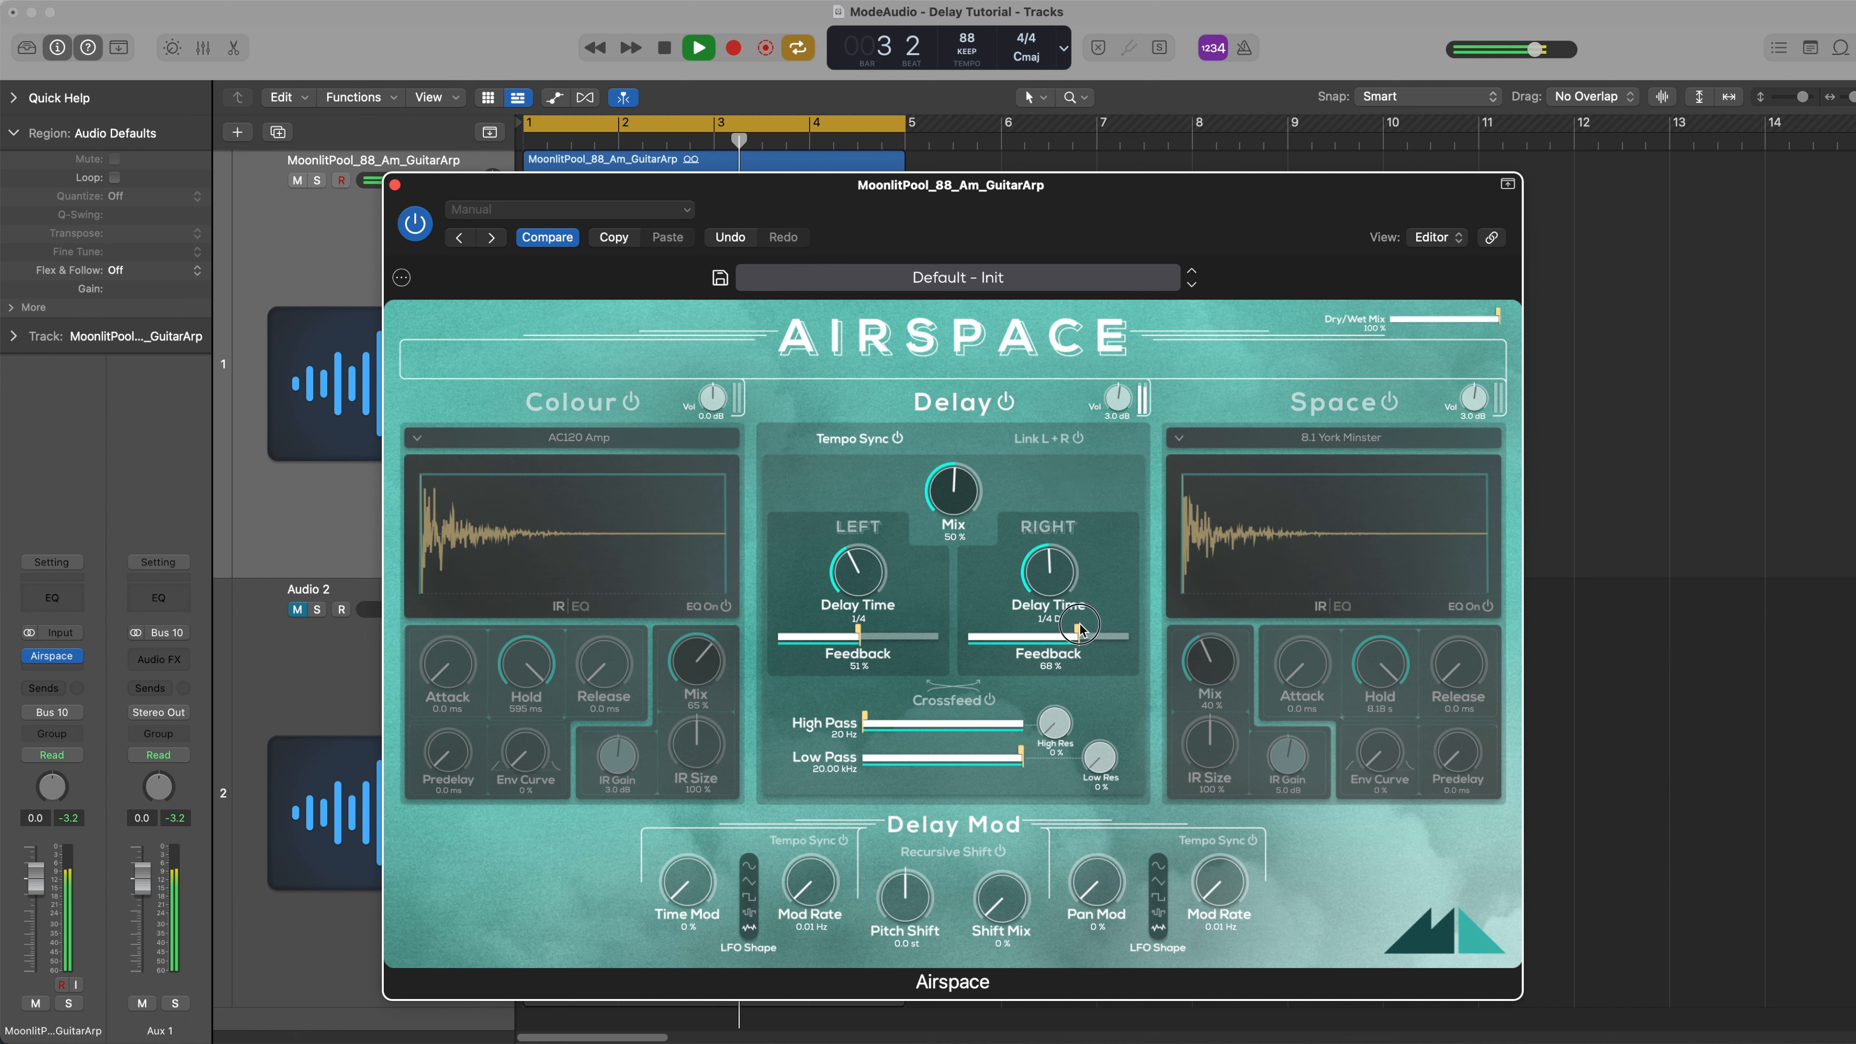
# Set the left delay to 1/2 D with 59% feedback, and adjust the right delay's time and feedback
pyautogui.moveTo(859, 633); pyautogui.dragTo(885, 632)
pyautogui.moveTo(884, 578); pyautogui.dragTo(866, 637)
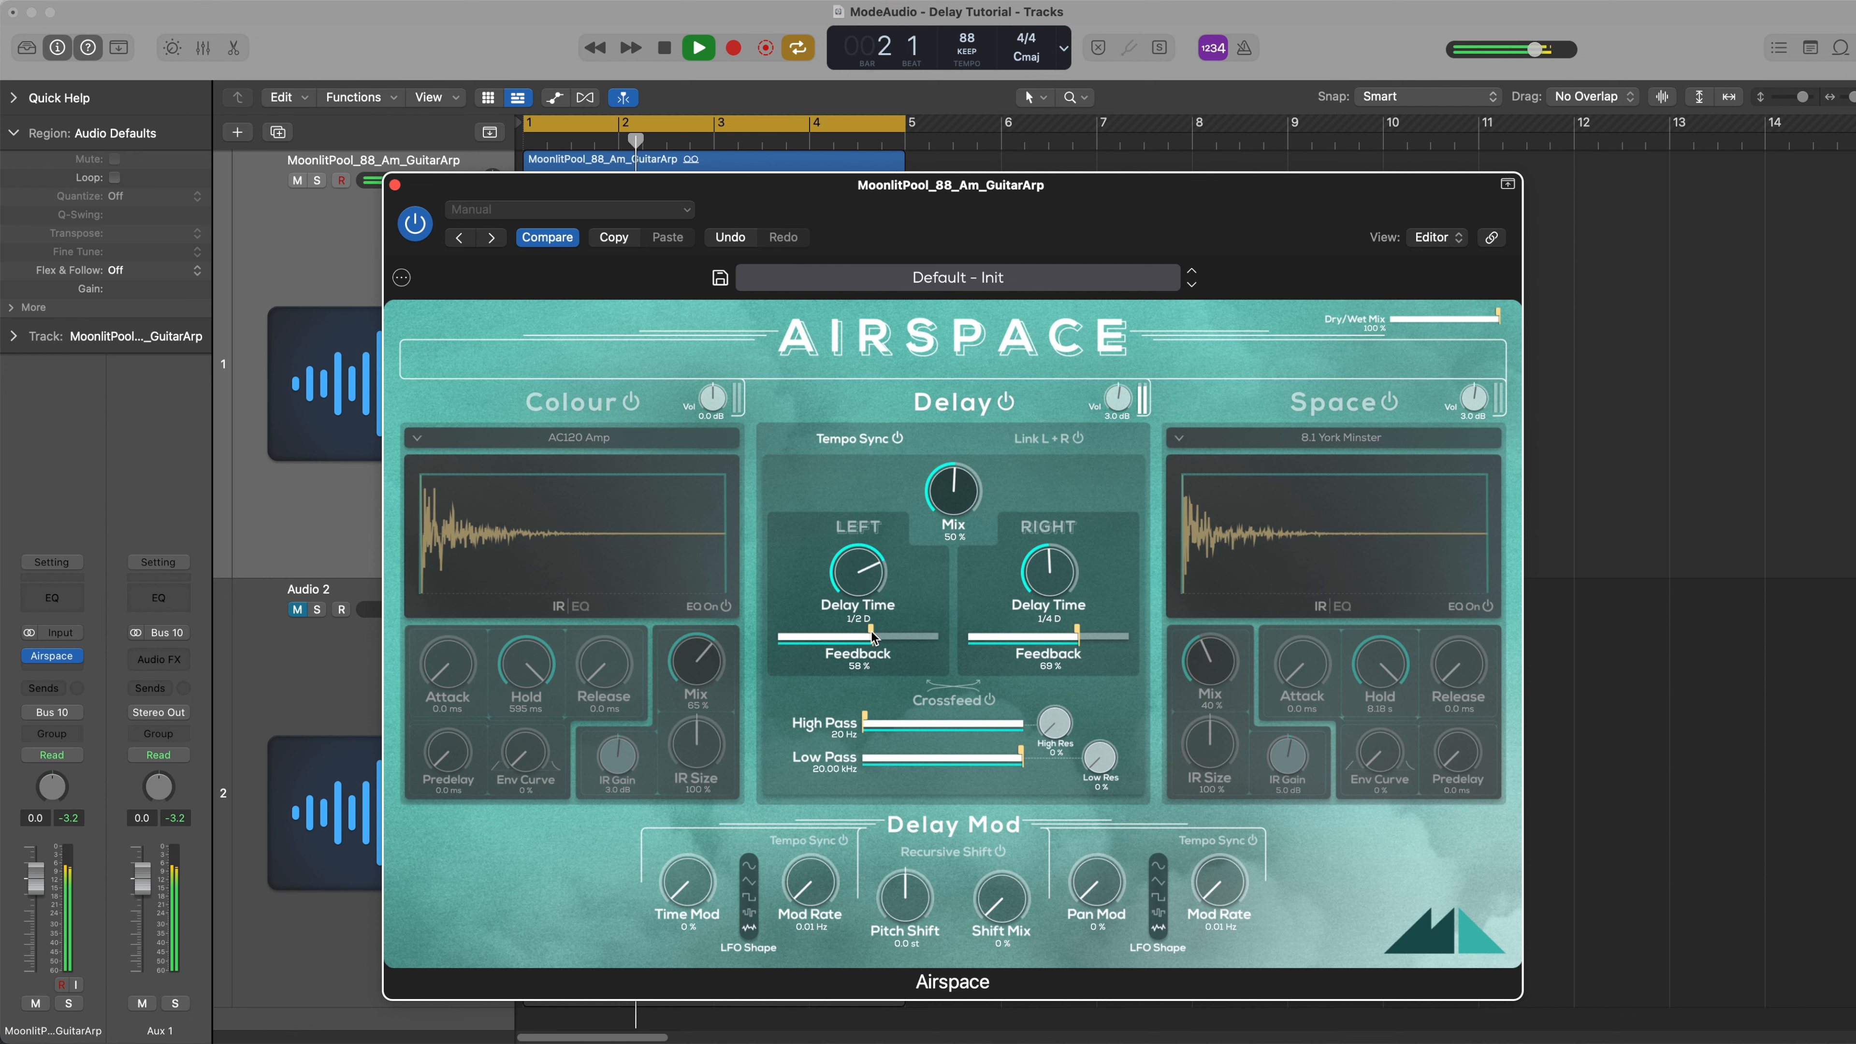
pyautogui.moveTo(1051, 574); pyautogui.dragTo(1092, 635)
# Disable Tempo Sync and set the left delay to 60 ms with 74% feedback and the right to 140 ms with 83% feedback
pyautogui.click(867, 442)
pyautogui.moveTo(858, 631); pyautogui.dragTo(854, 811)
pyautogui.moveTo(1048, 578); pyautogui.dragTo(1031, 702)
pyautogui.moveTo(880, 579); pyautogui.dragTo(897, 635)
pyautogui.moveTo(1092, 636); pyautogui.dragTo(1105, 638)
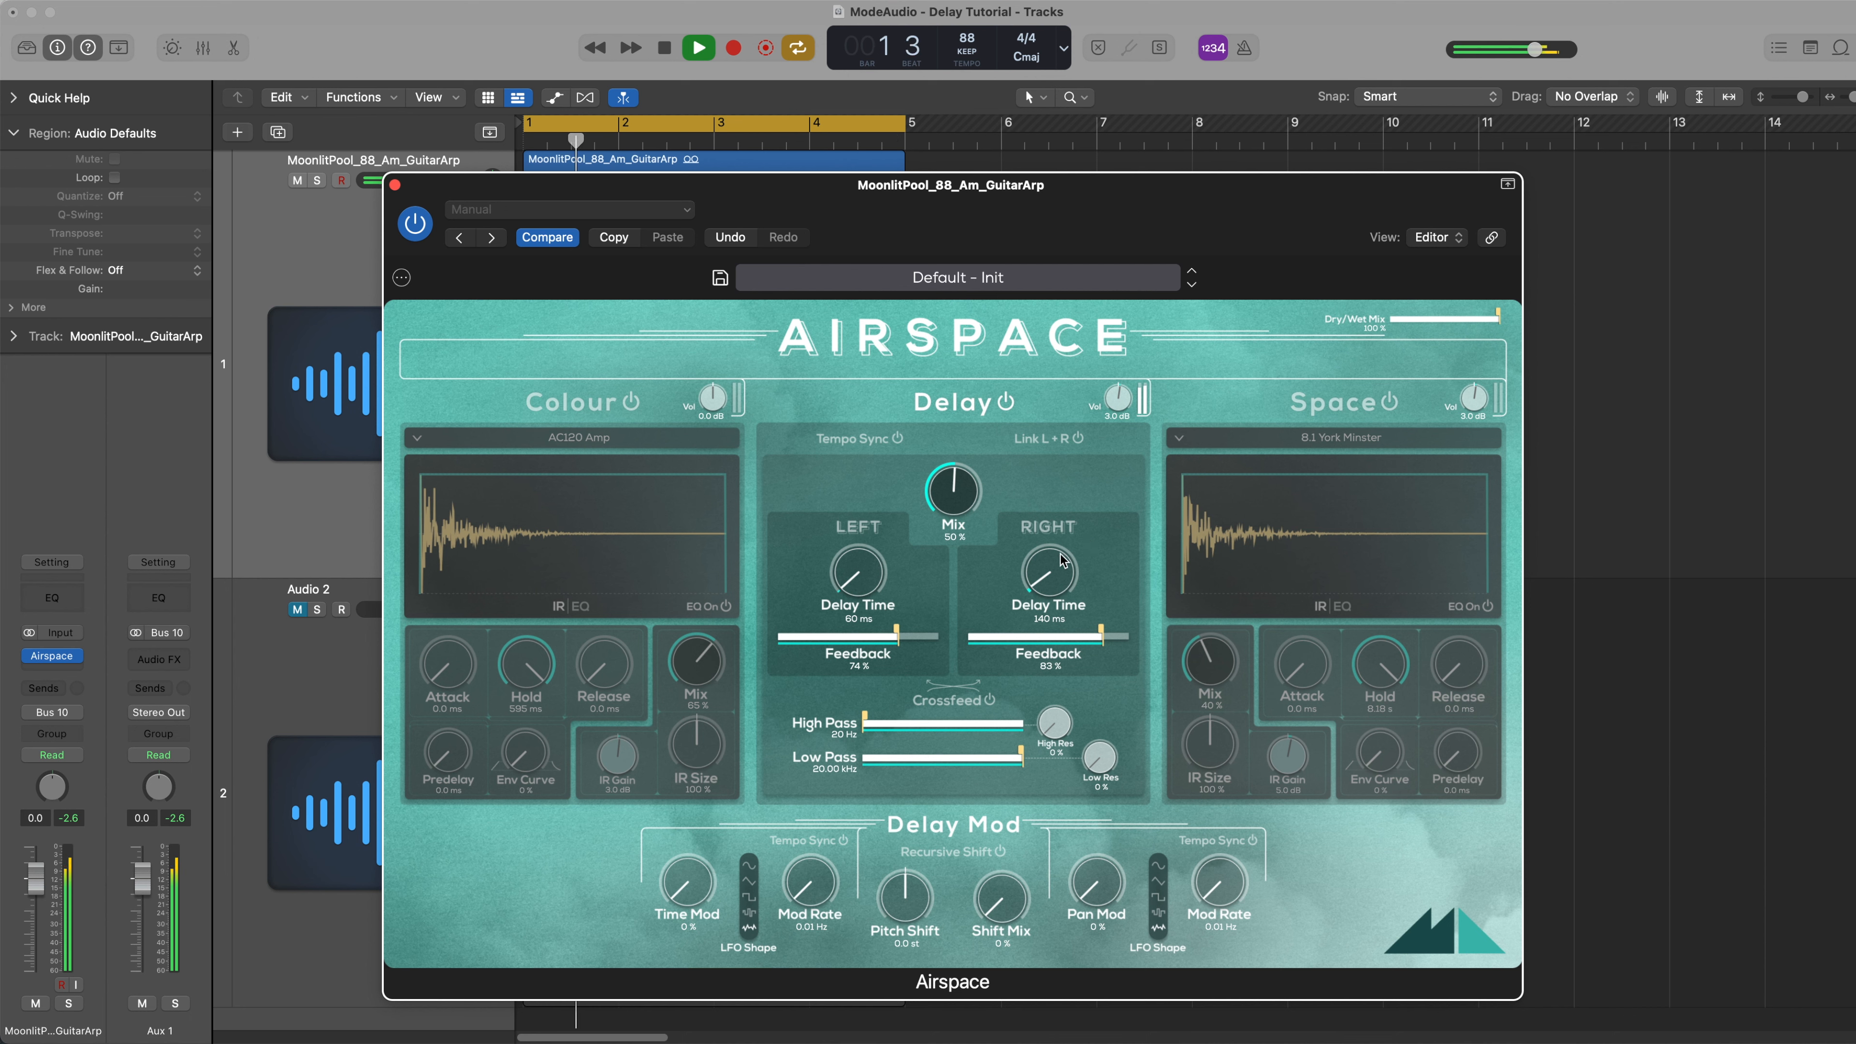
# Set the left delay to 264 ms with 63% feedback and the right to 188 ms with 74% feedback, and stop playback
pyautogui.moveTo(881, 577); pyautogui.dragTo(872, 553)
pyautogui.moveTo(1049, 572); pyautogui.dragTo(1050, 545)
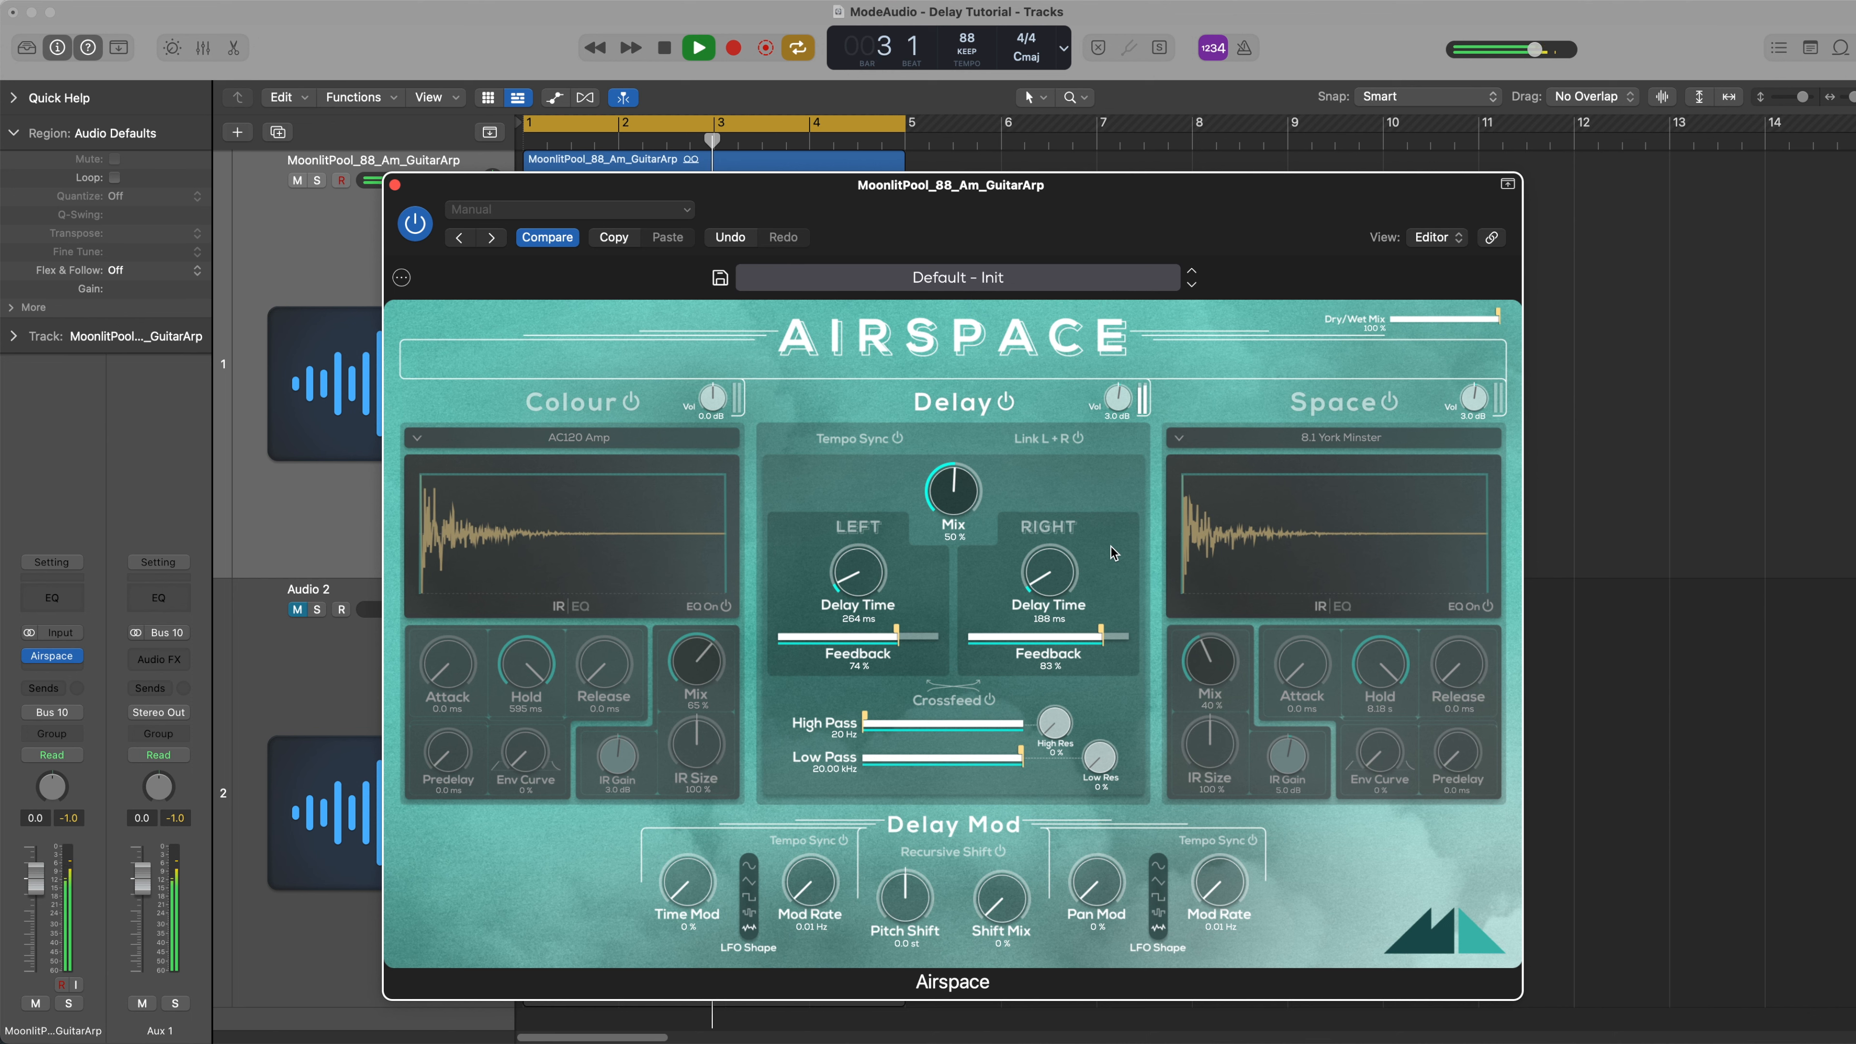
pyautogui.moveTo(1102, 637); pyautogui.dragTo(1087, 638)
pyautogui.moveTo(897, 635); pyautogui.dragTo(879, 636)
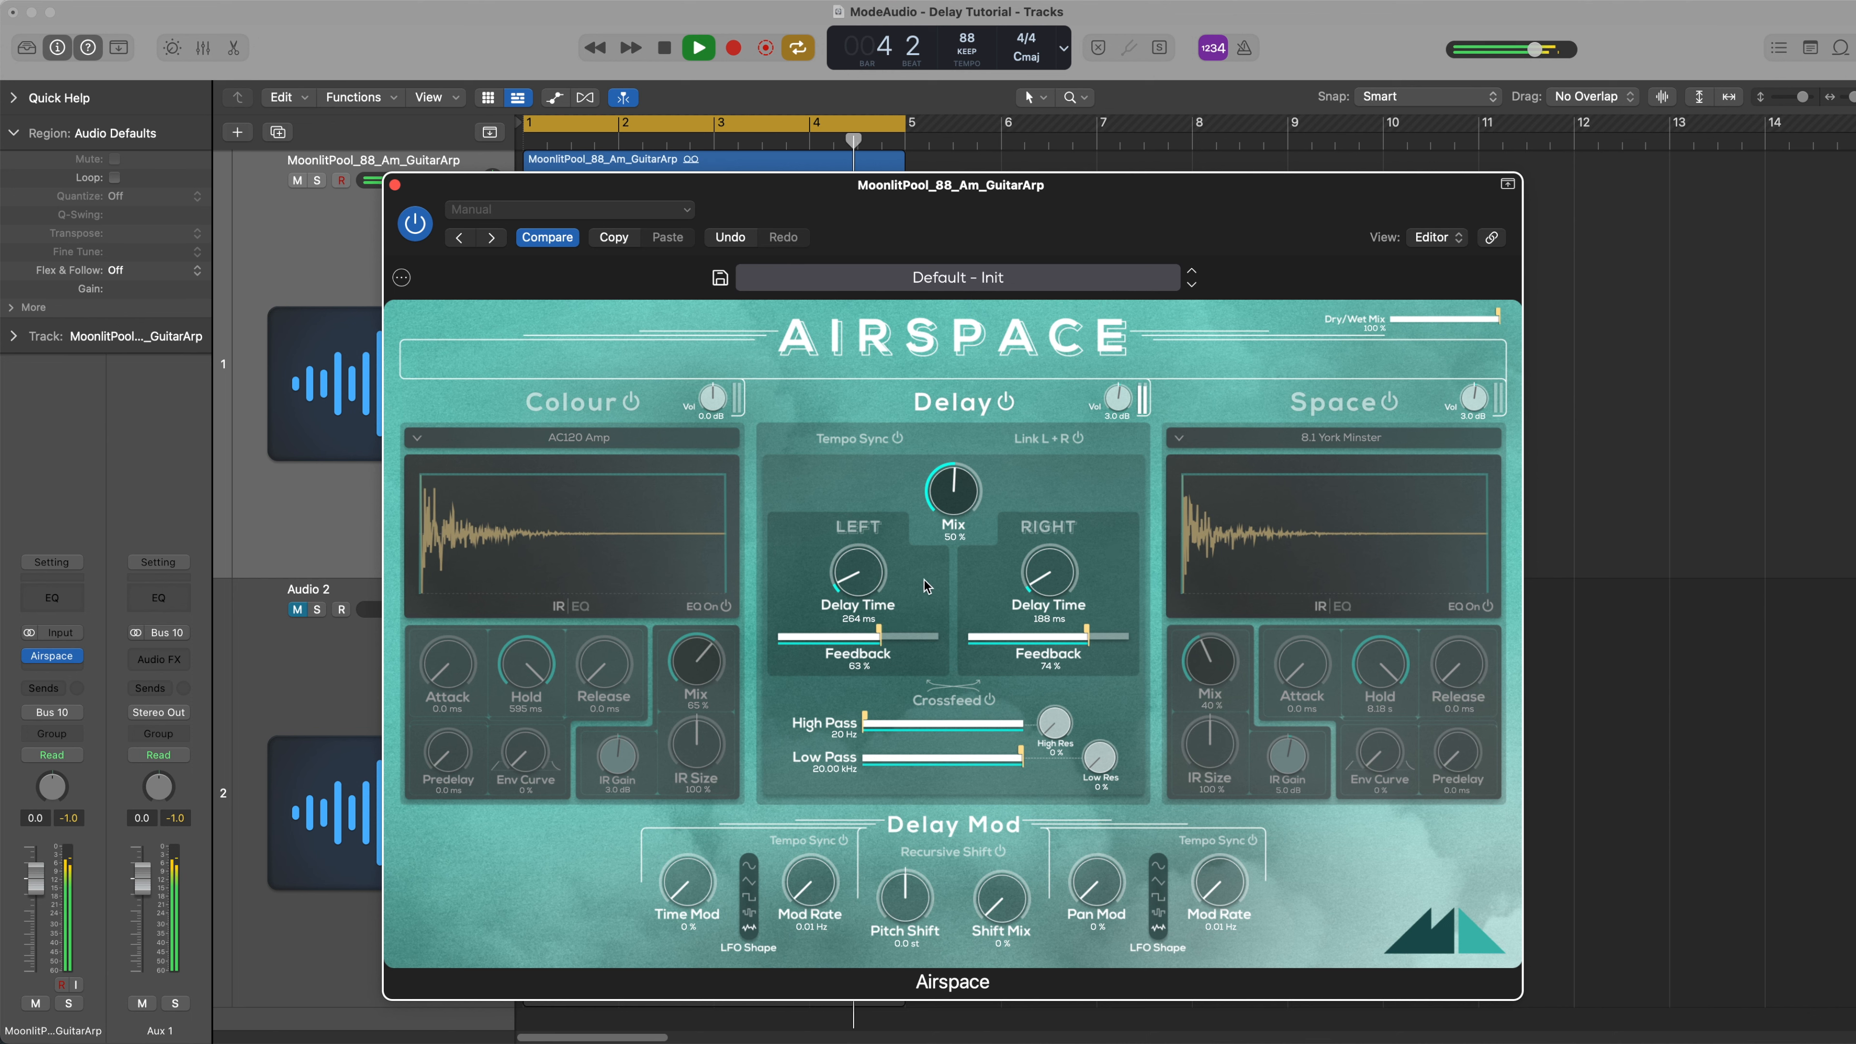
pyautogui.press('space')
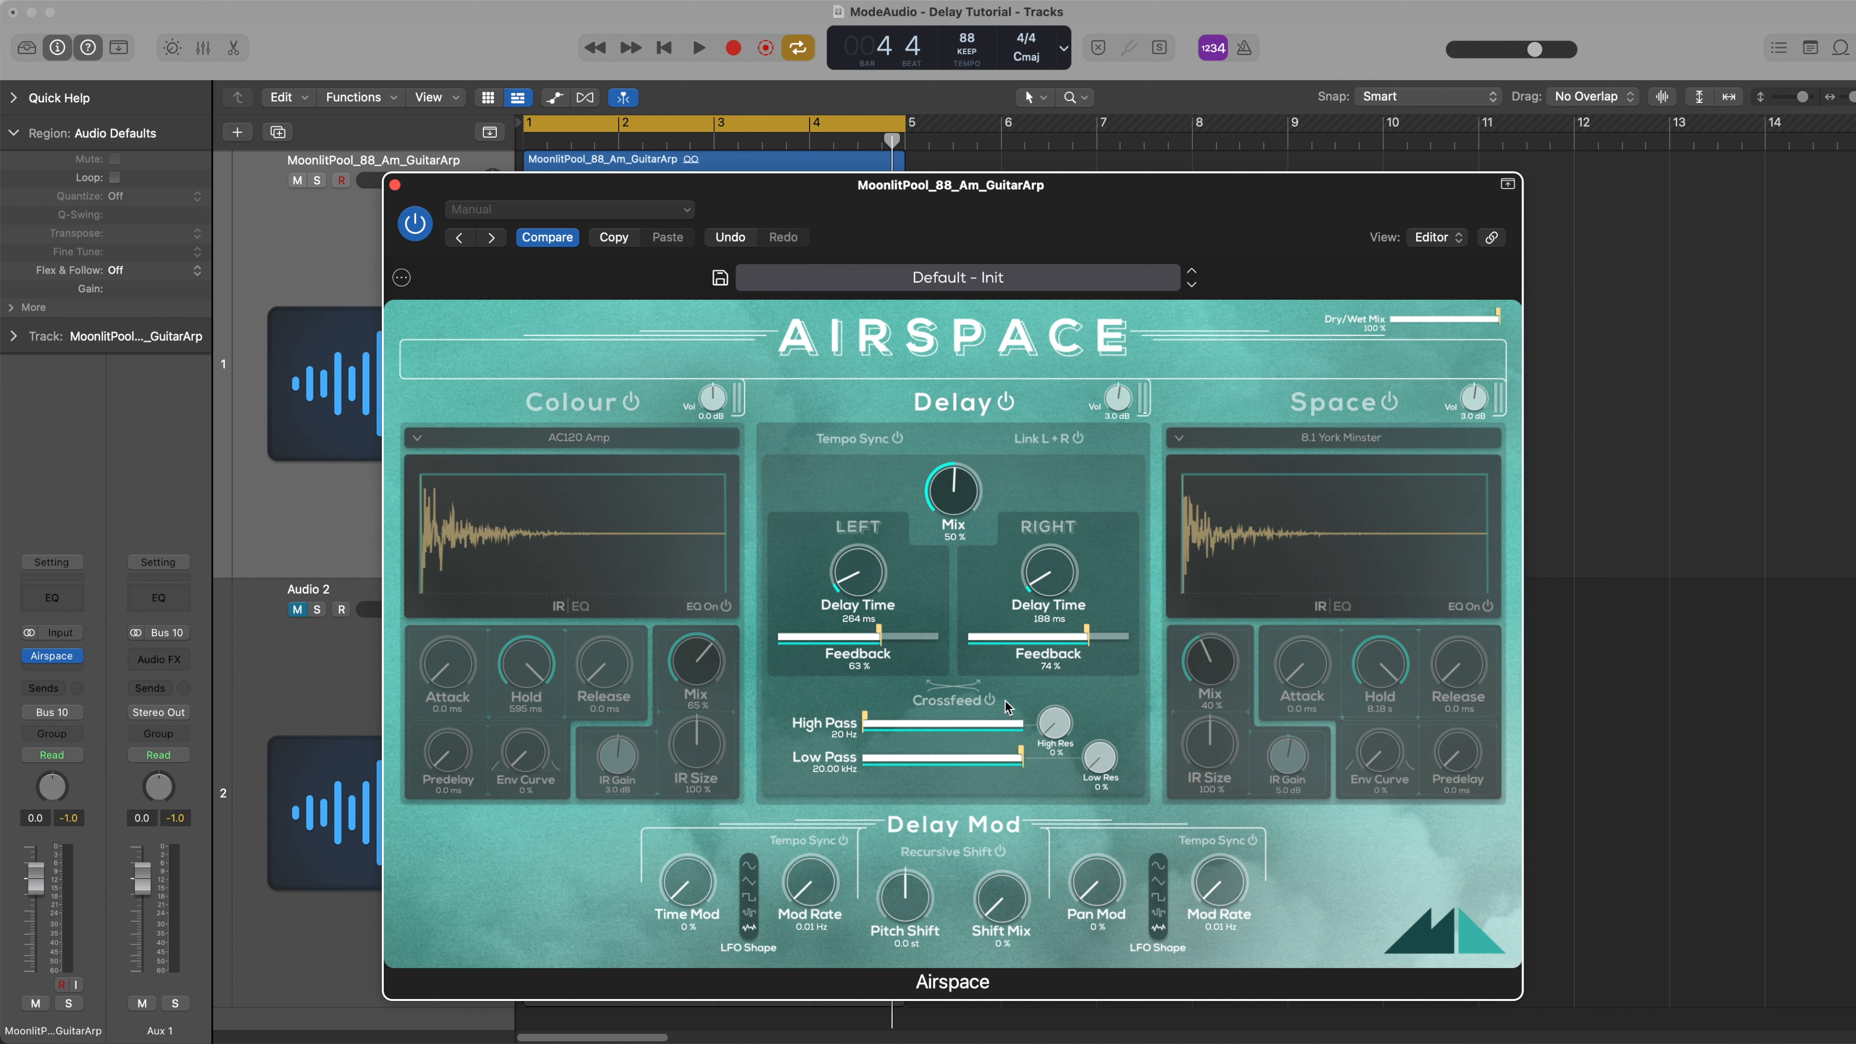
# Lower the feedback to 13% left and 11% right, and enable Crossfeed for playback
pyautogui.moveTo(884, 639); pyautogui.dragTo(797, 638)
pyautogui.moveTo(1086, 635); pyautogui.dragTo(983, 643)
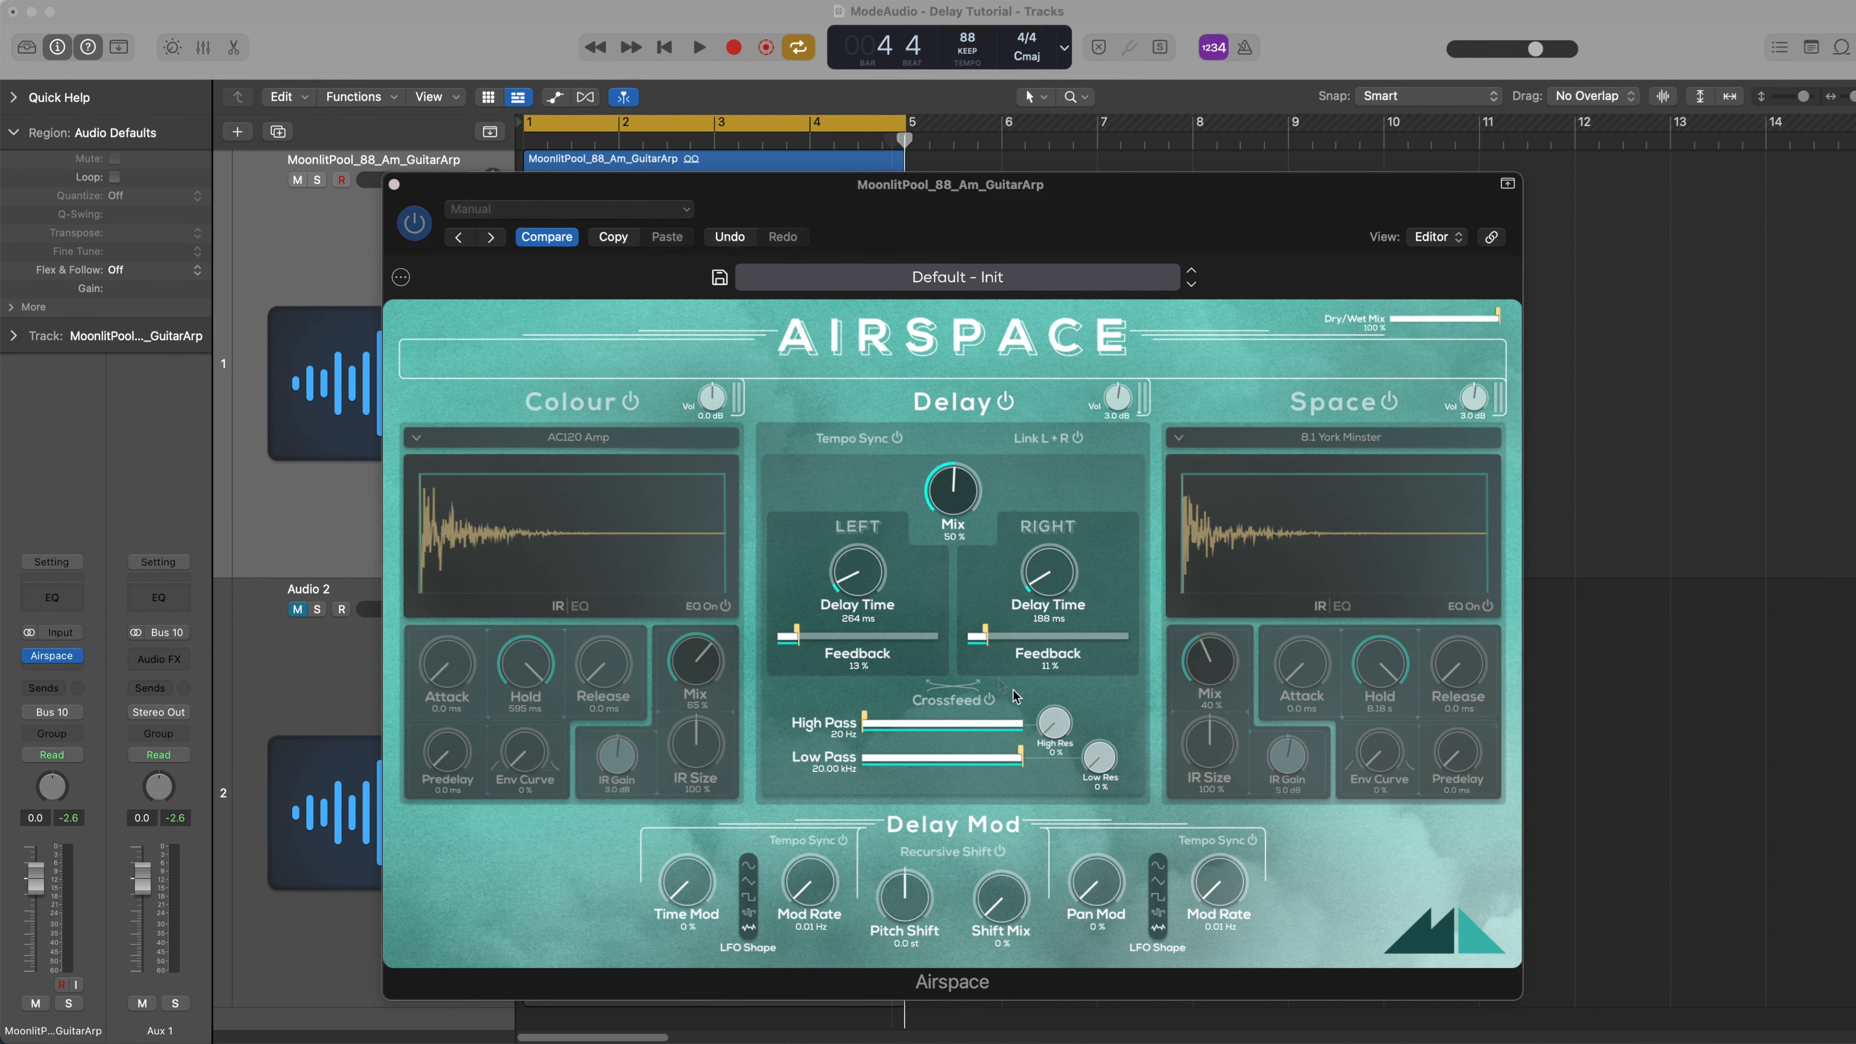
pyautogui.click(968, 704)
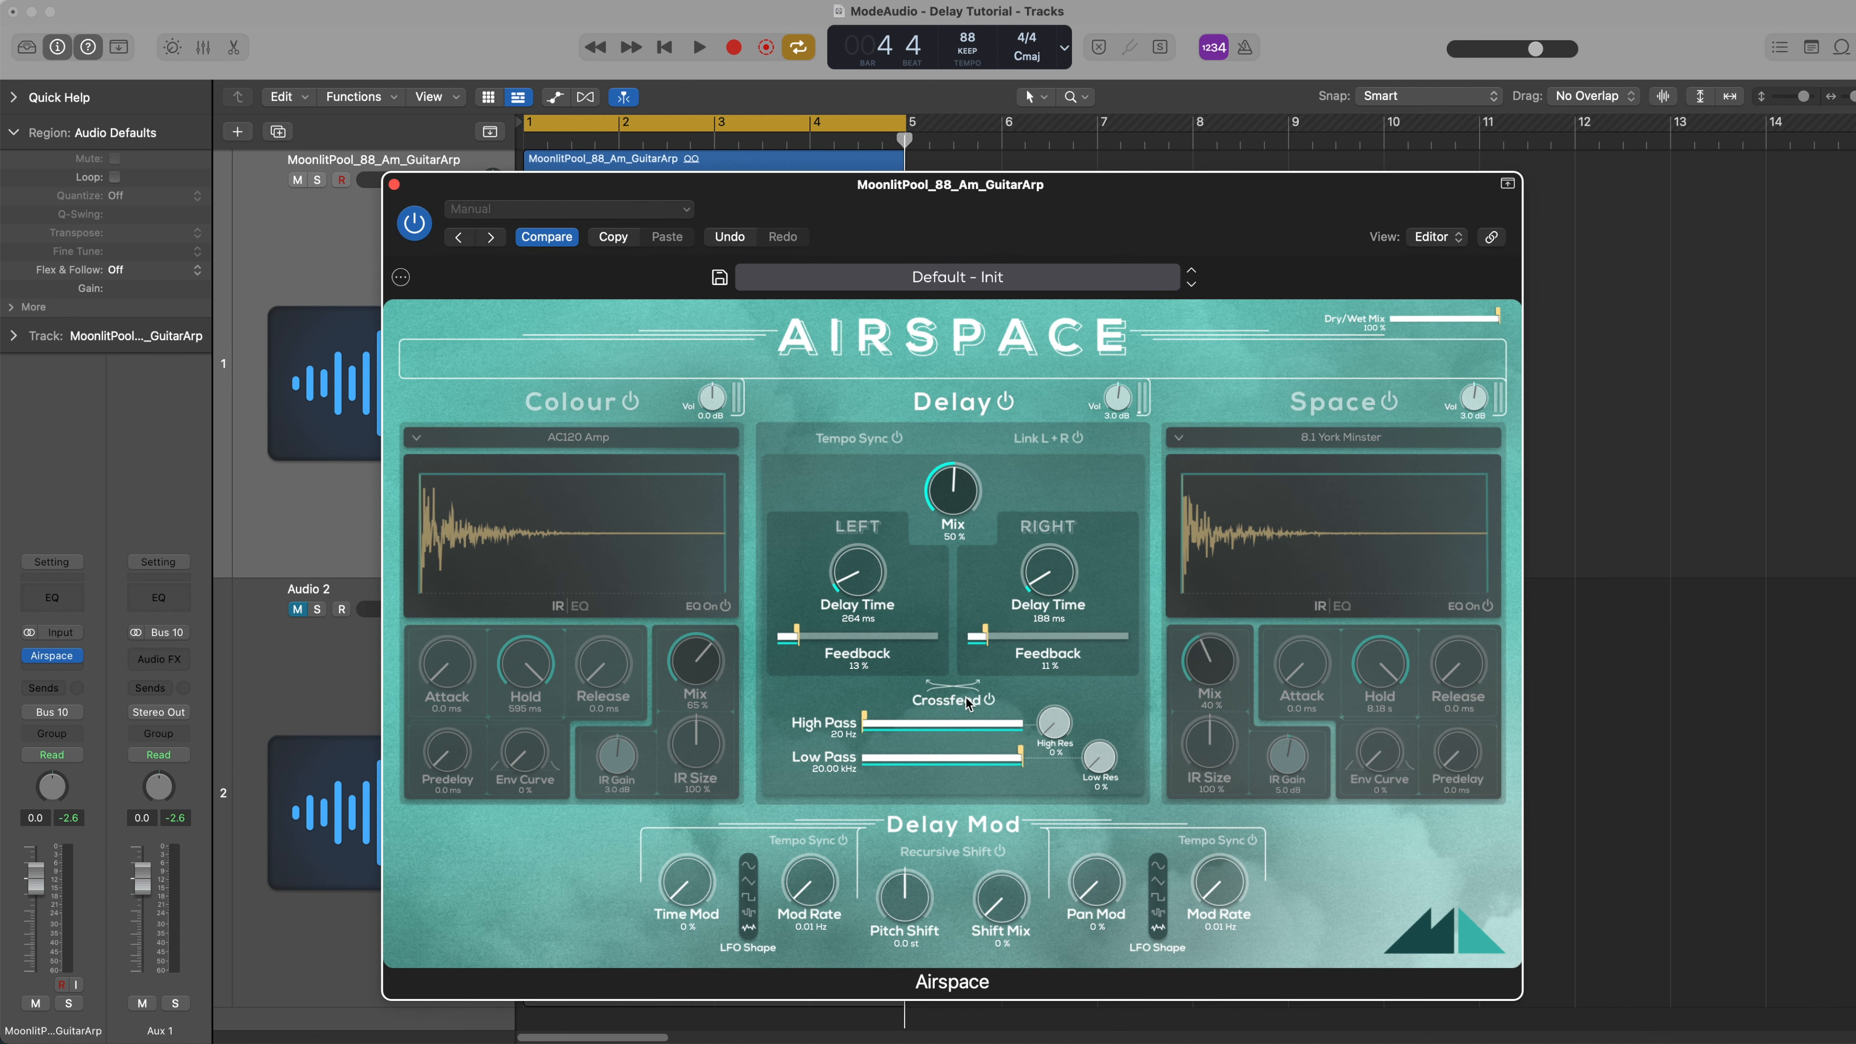
pyautogui.press('space')
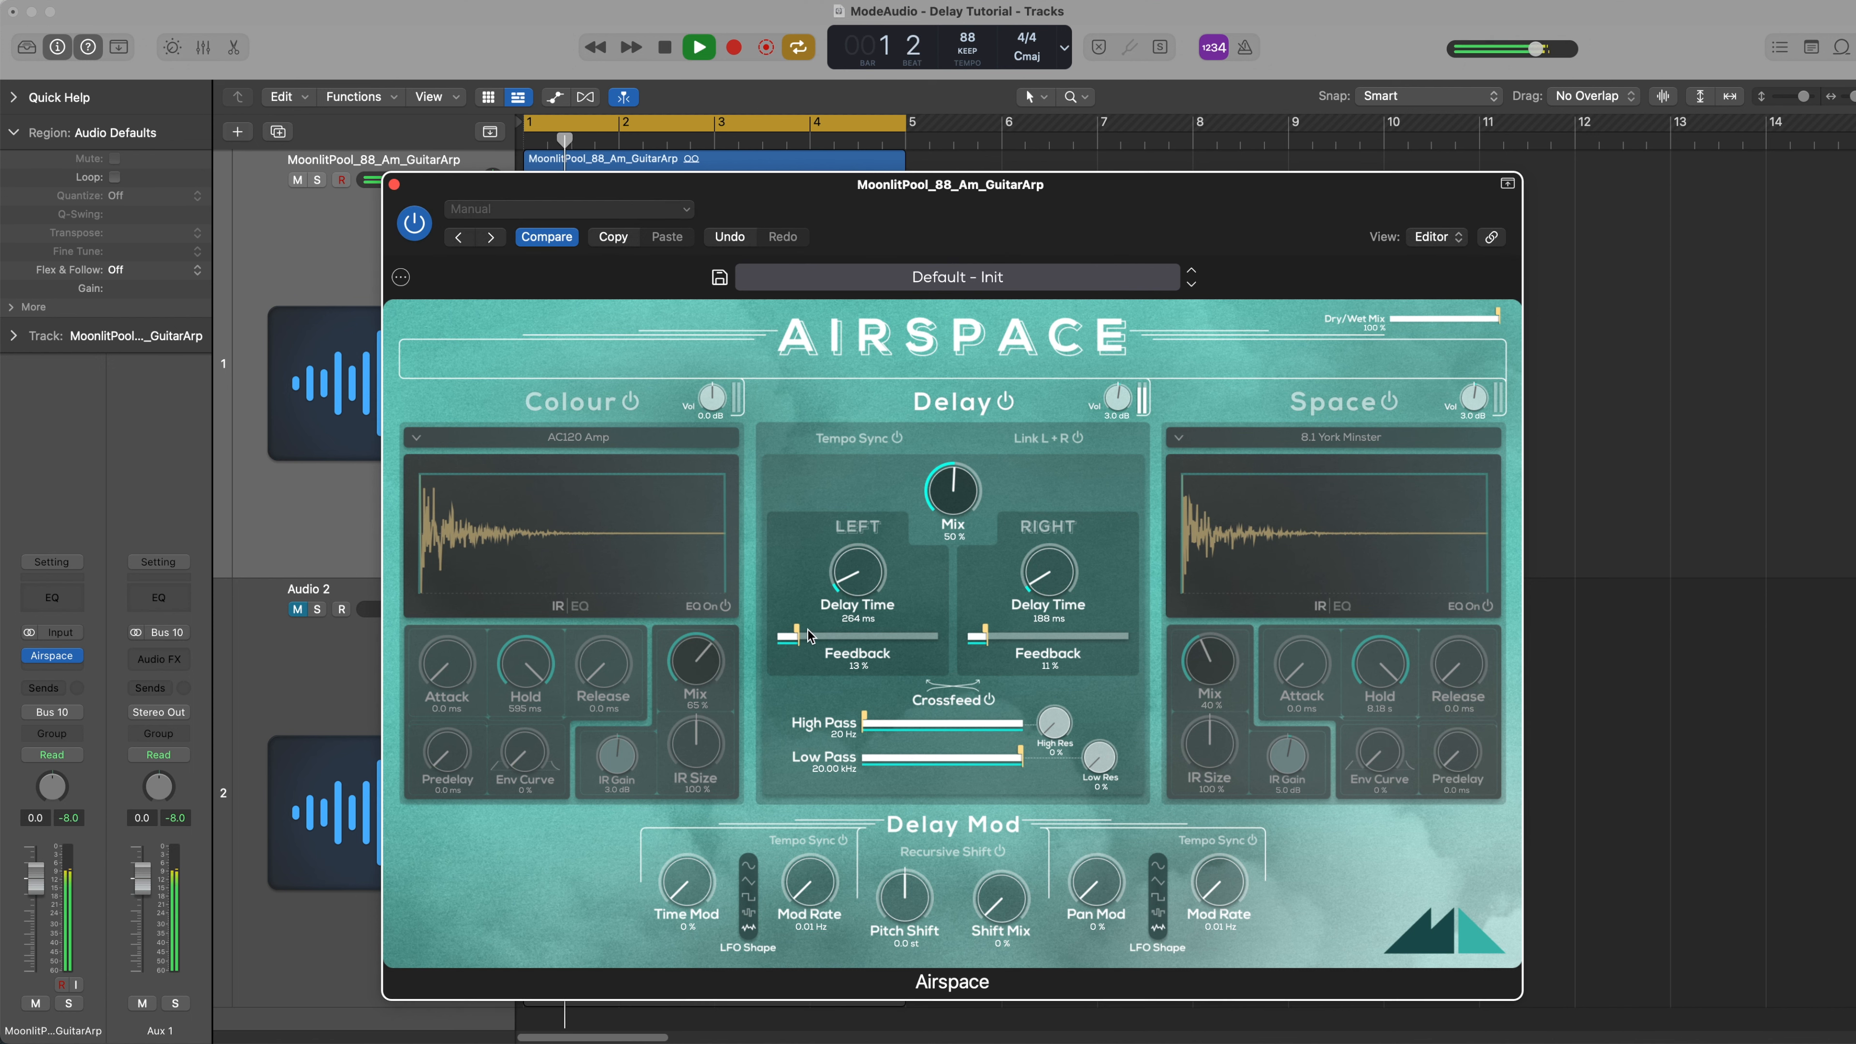
# Gradually raise the feedback to 84% left and 83% right while the loop plays, and stop playback
pyautogui.moveTo(796, 633); pyautogui.dragTo(853, 636)
pyautogui.moveTo(985, 635); pyautogui.dragTo(1074, 634)
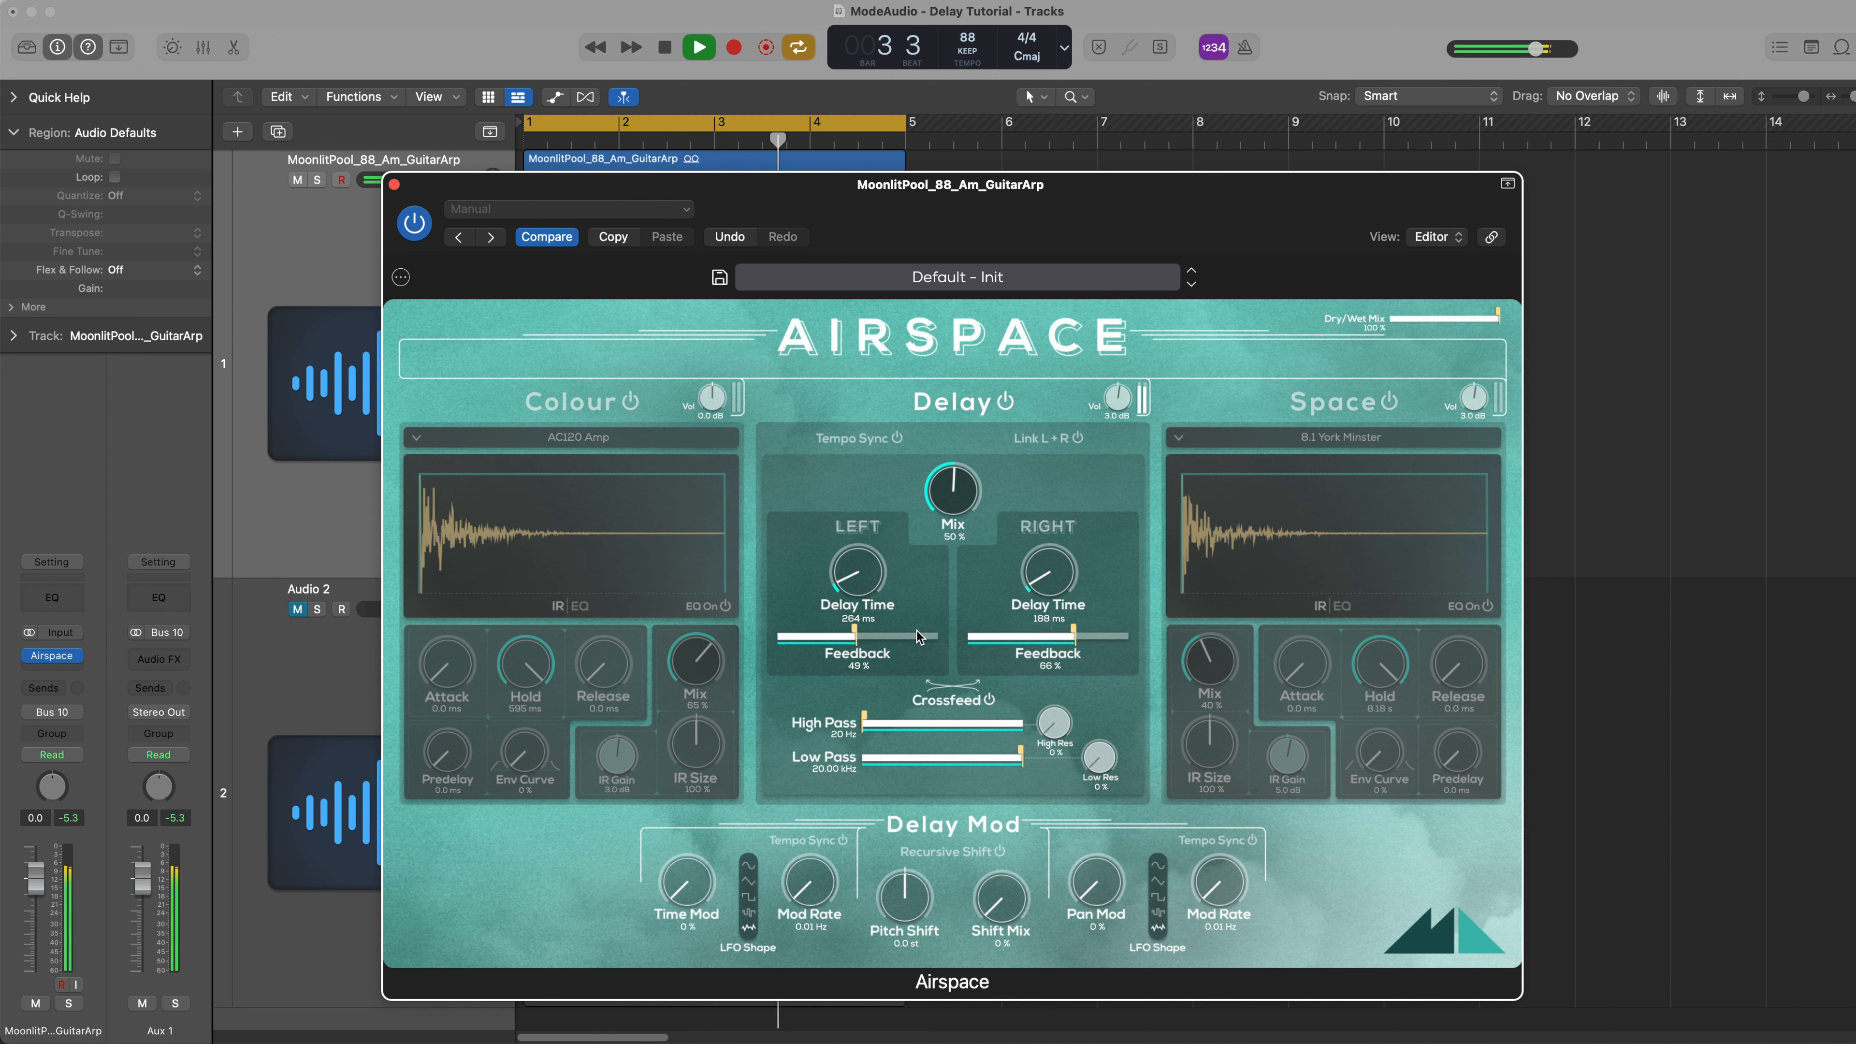
pyautogui.moveTo(854, 636); pyautogui.dragTo(906, 633)
pyautogui.moveTo(1074, 634); pyautogui.dragTo(1104, 633)
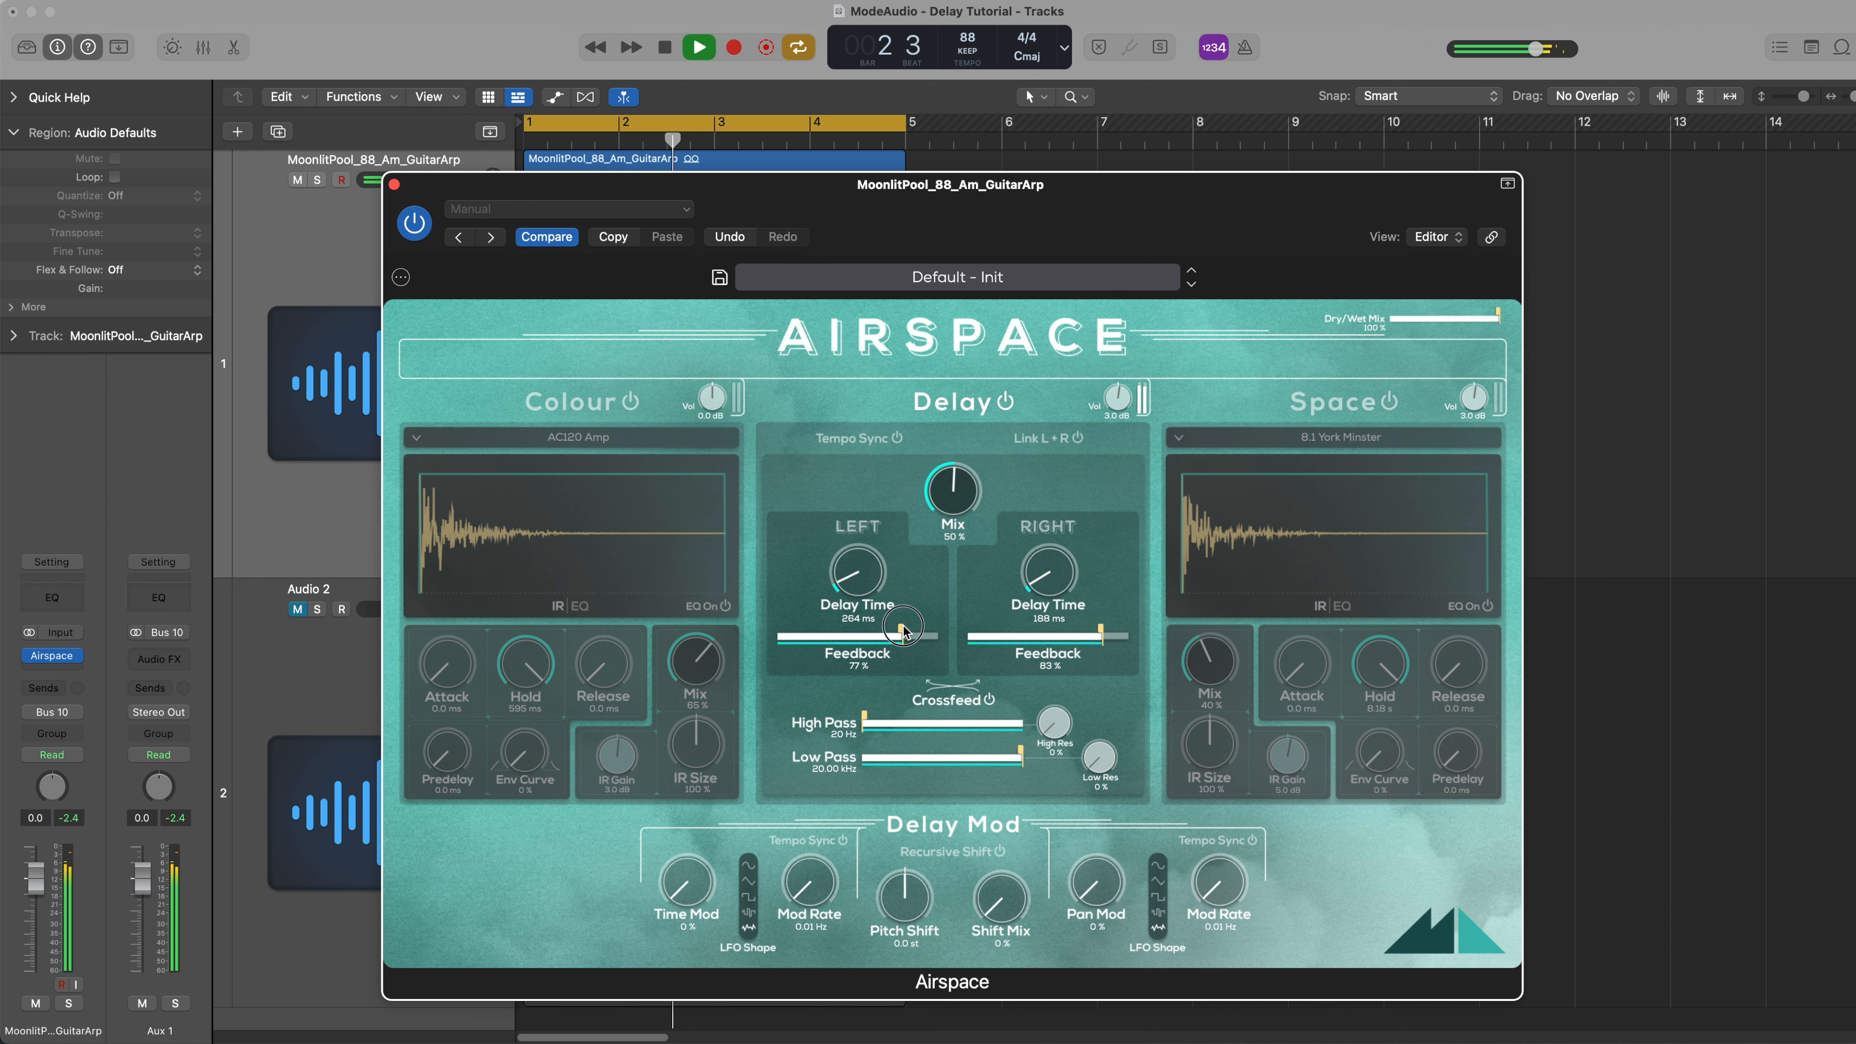
pyautogui.moveTo(906, 628); pyautogui.dragTo(915, 629)
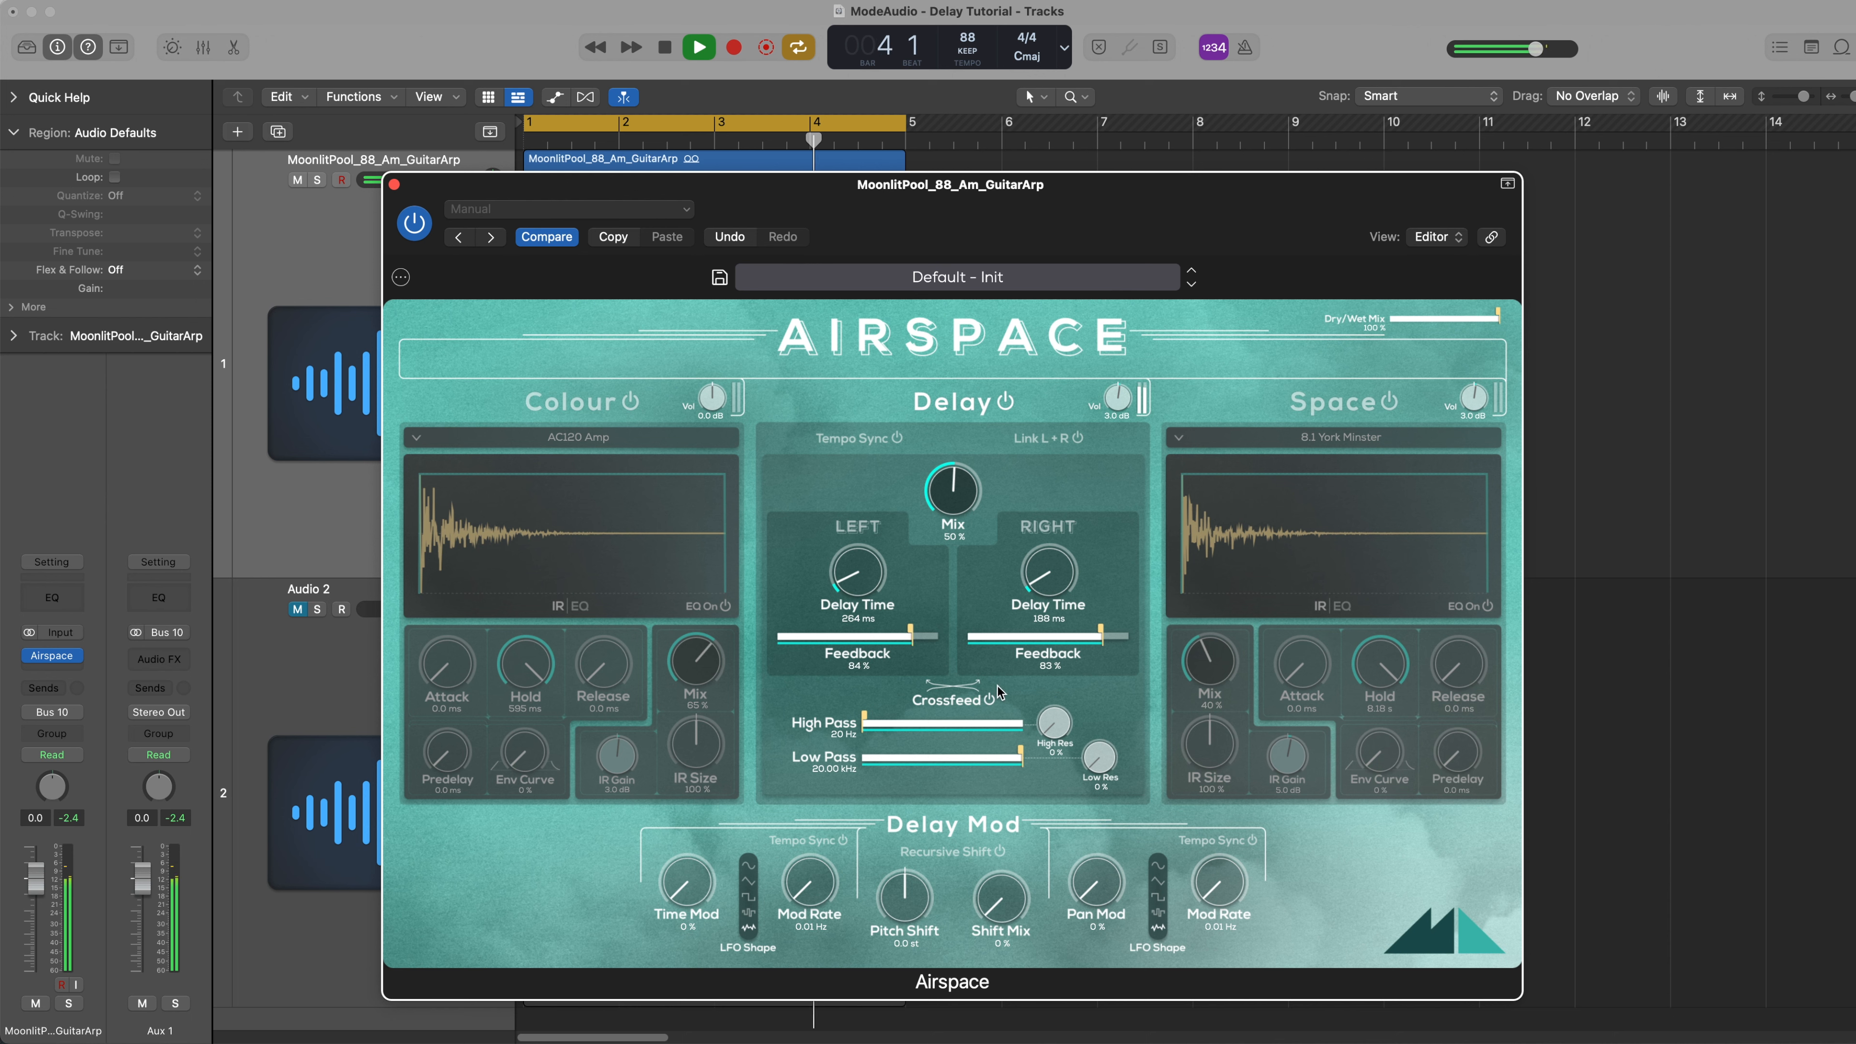
pyautogui.press('space')
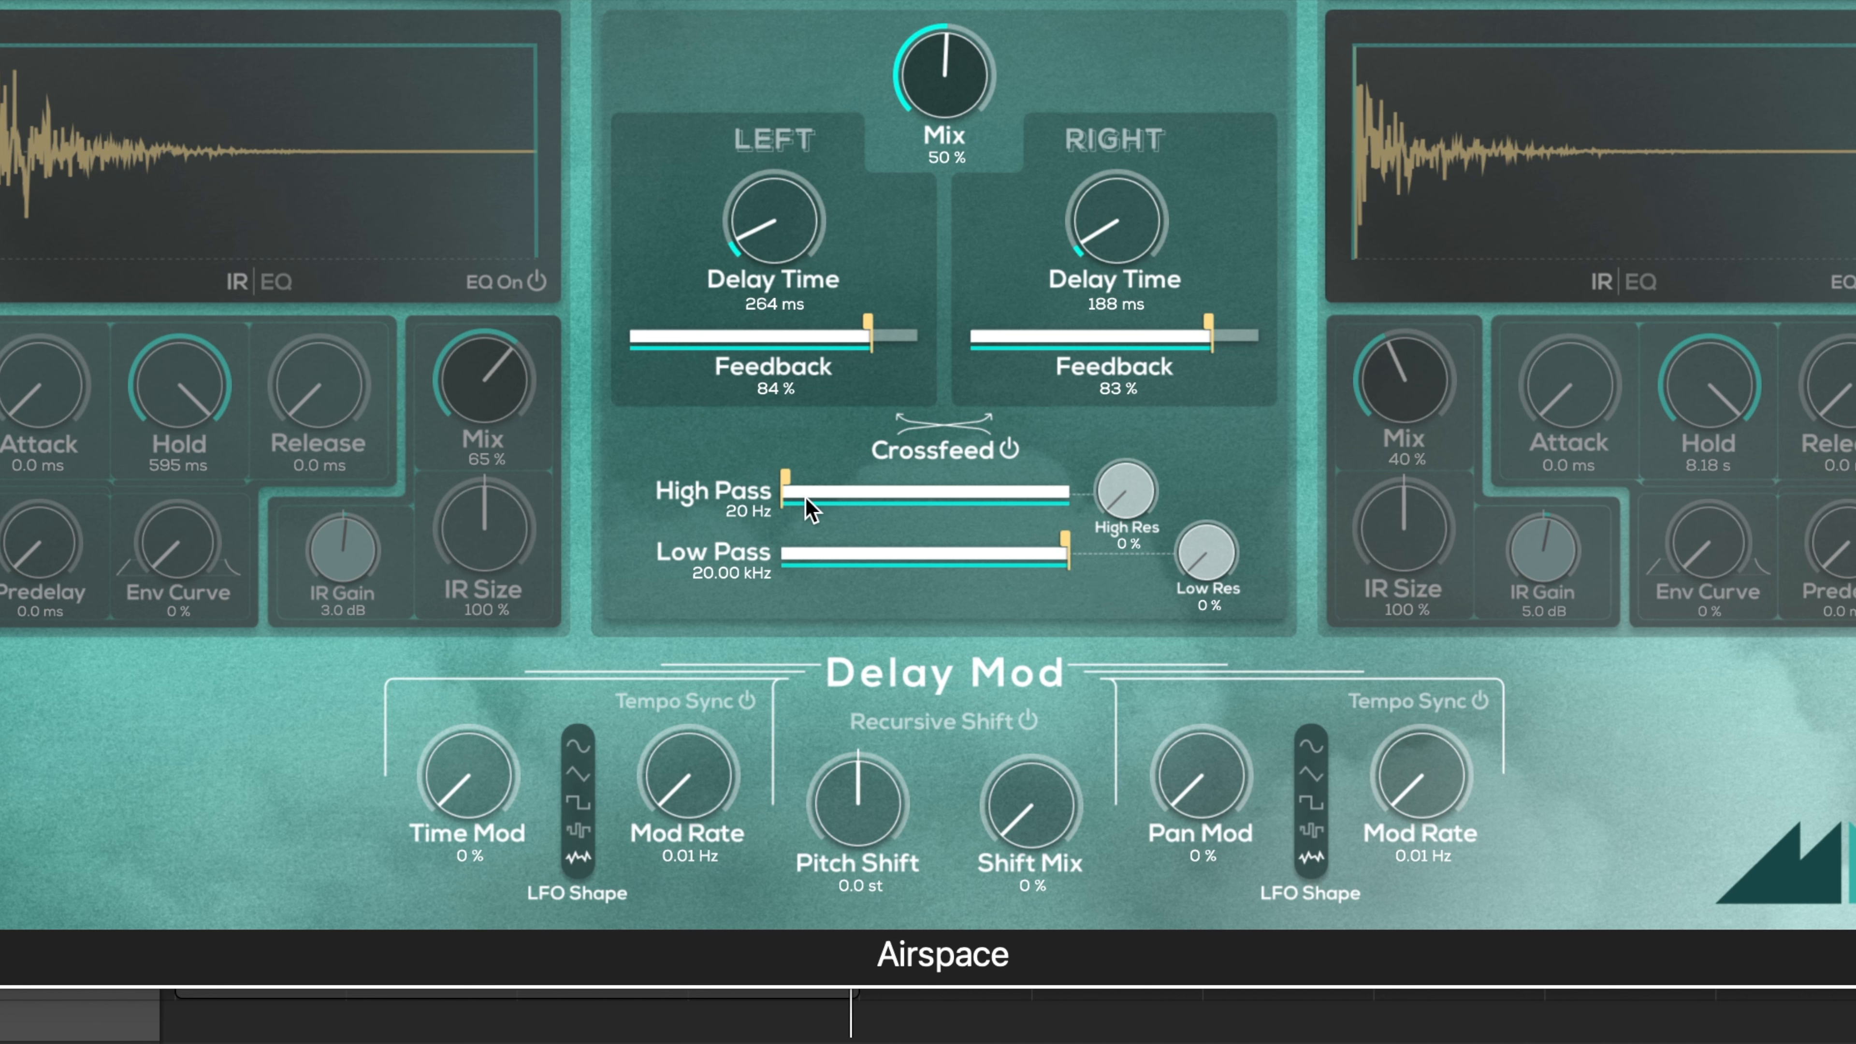
# Start playback and raise the delay Mix to 64%
pyautogui.moveTo(1065, 541)
pyautogui.mouseDown()
pyautogui.moveTo(937, 554)
pyautogui.moveTo(1068, 559)
pyautogui.mouseUp()
pyautogui.moveTo(795, 477)
pyautogui.mouseDown()
pyautogui.moveTo(936, 481)
pyautogui.moveTo(783, 499)
pyautogui.mouseUp()
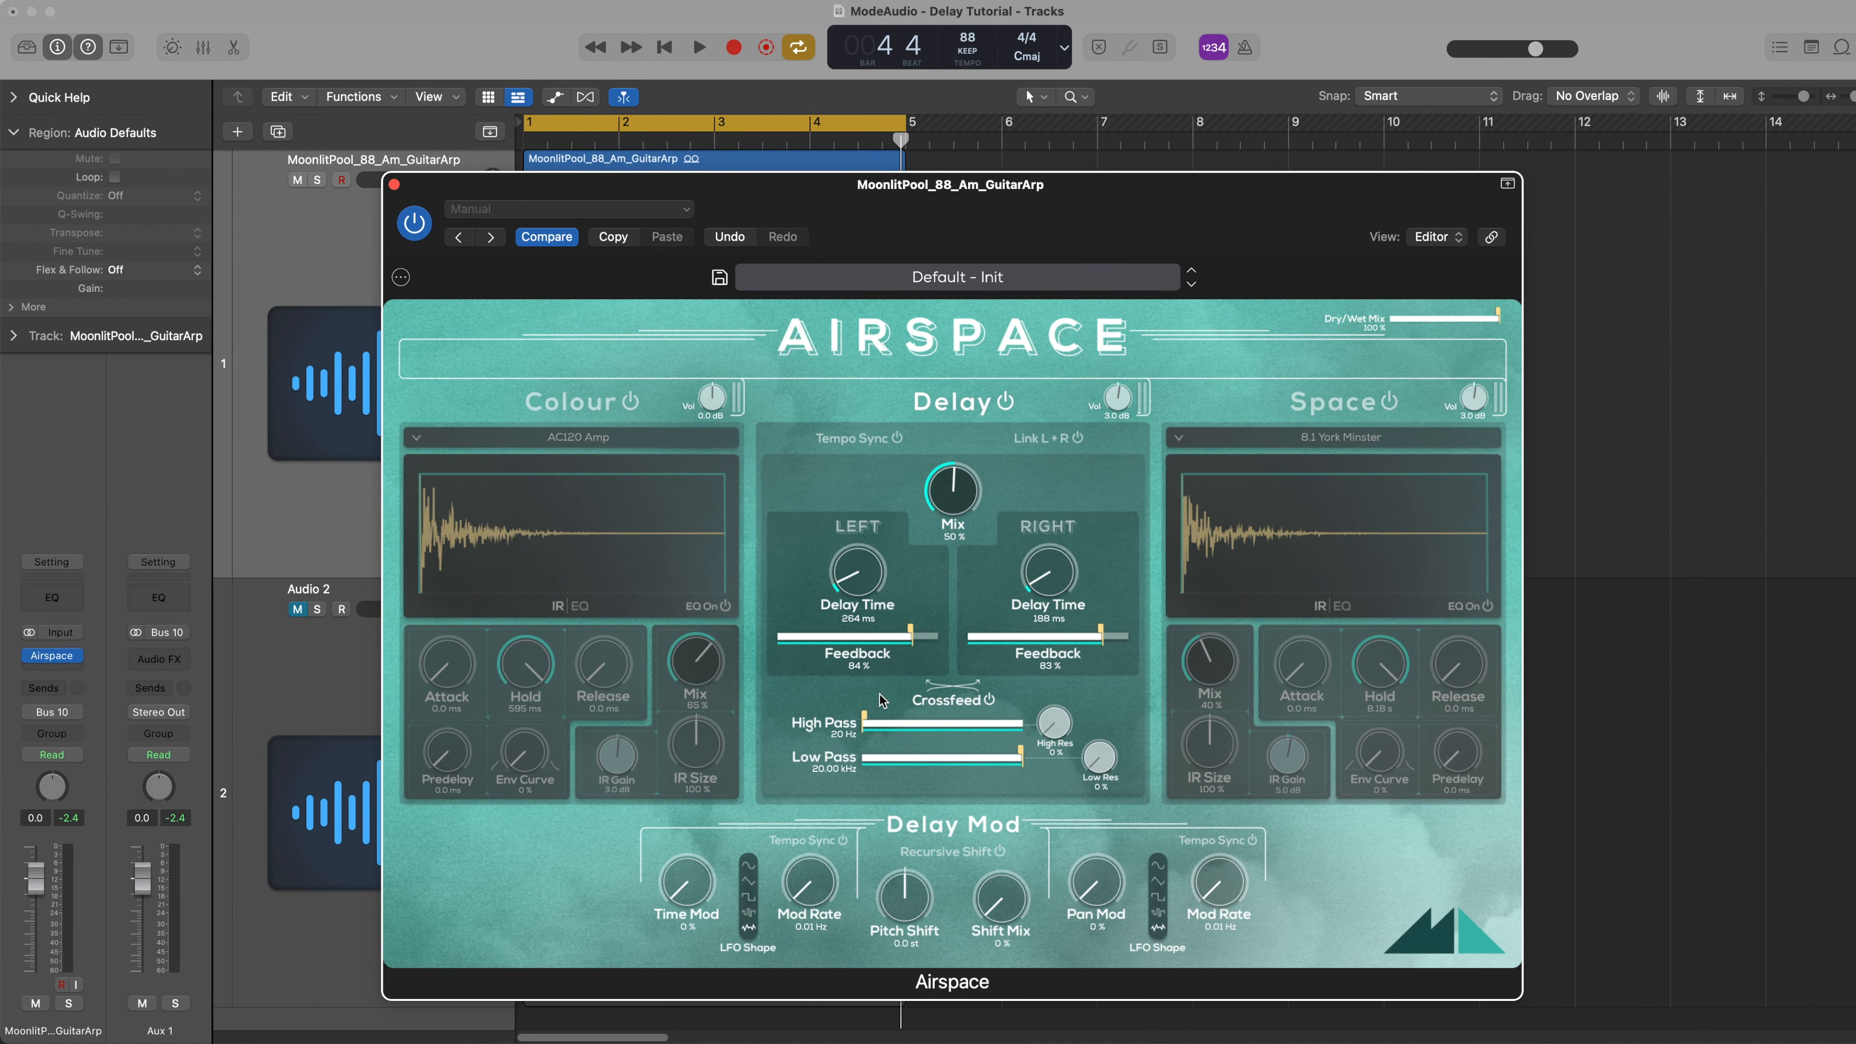
pyautogui.press('space')
pyautogui.moveTo(958, 488); pyautogui.dragTo(961, 444)
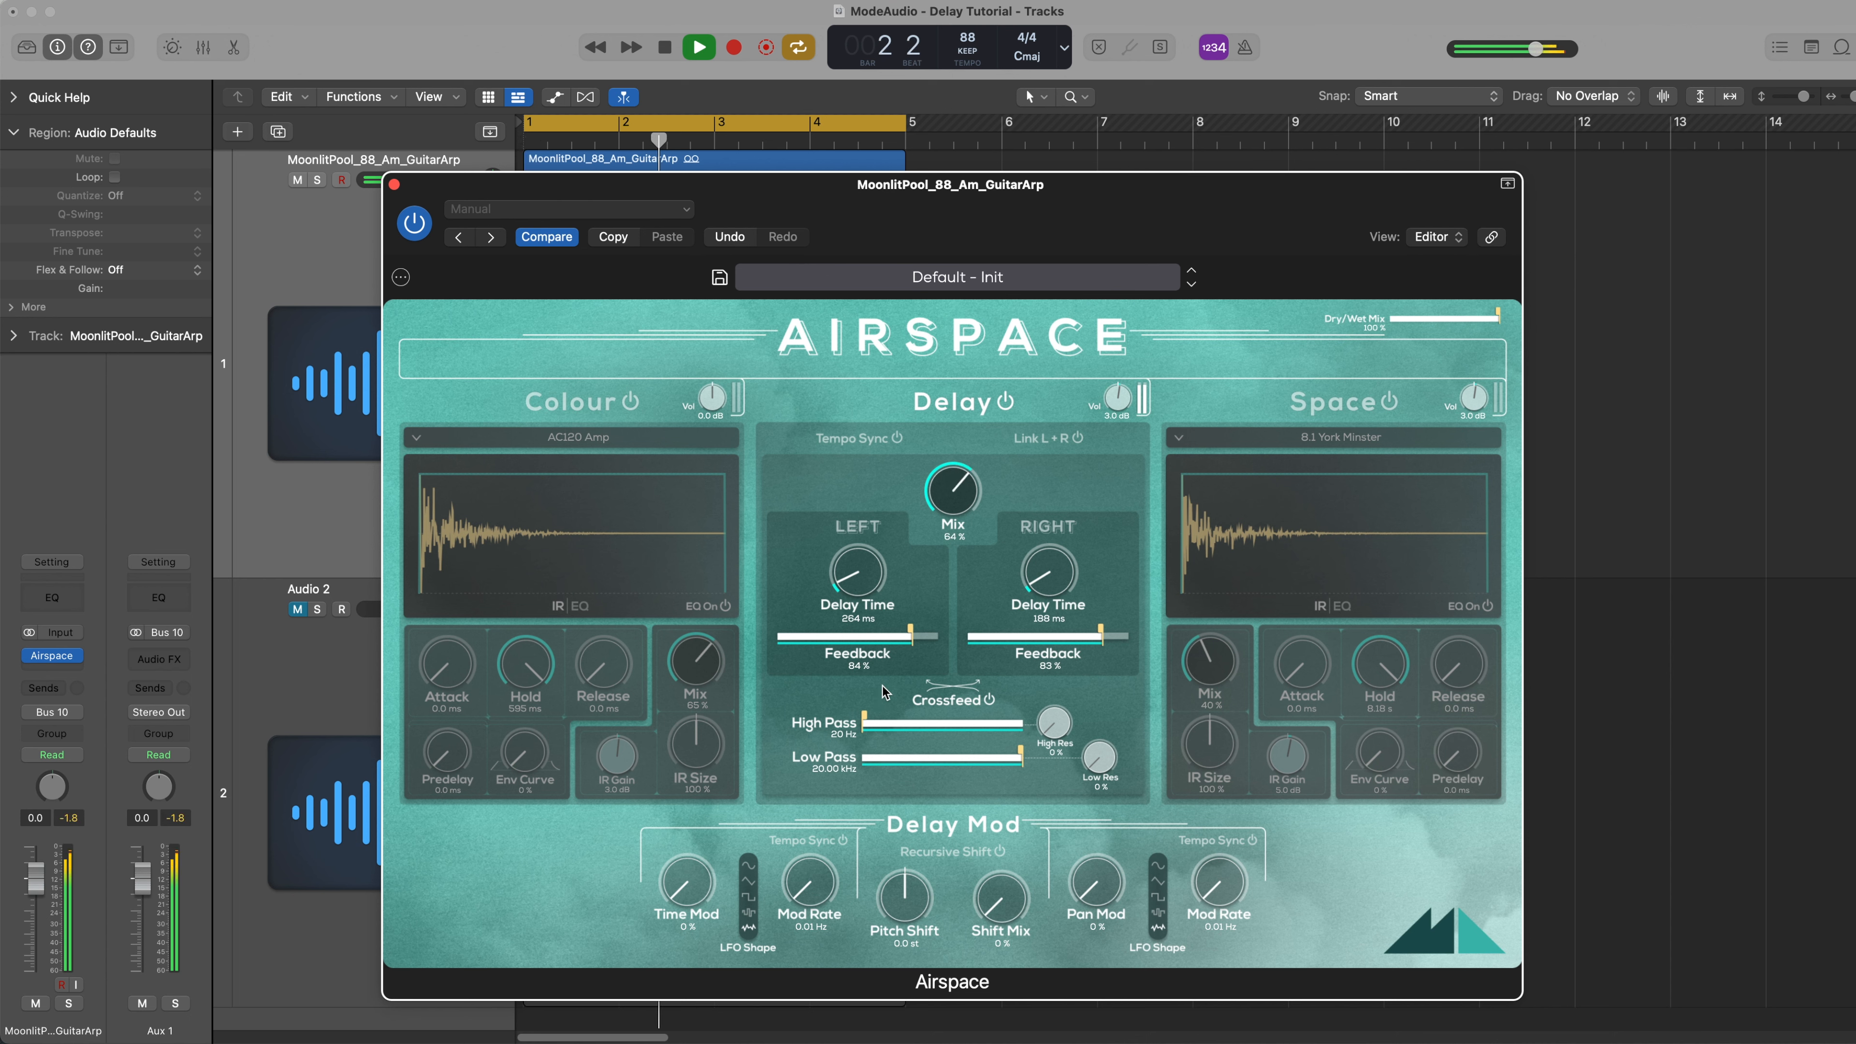
# Set the delay's High Pass filter to 326 Hz with High Res at 58%, and lower the Low Pass cutoff
pyautogui.moveTo(864, 722); pyautogui.dragTo(1074, 484)
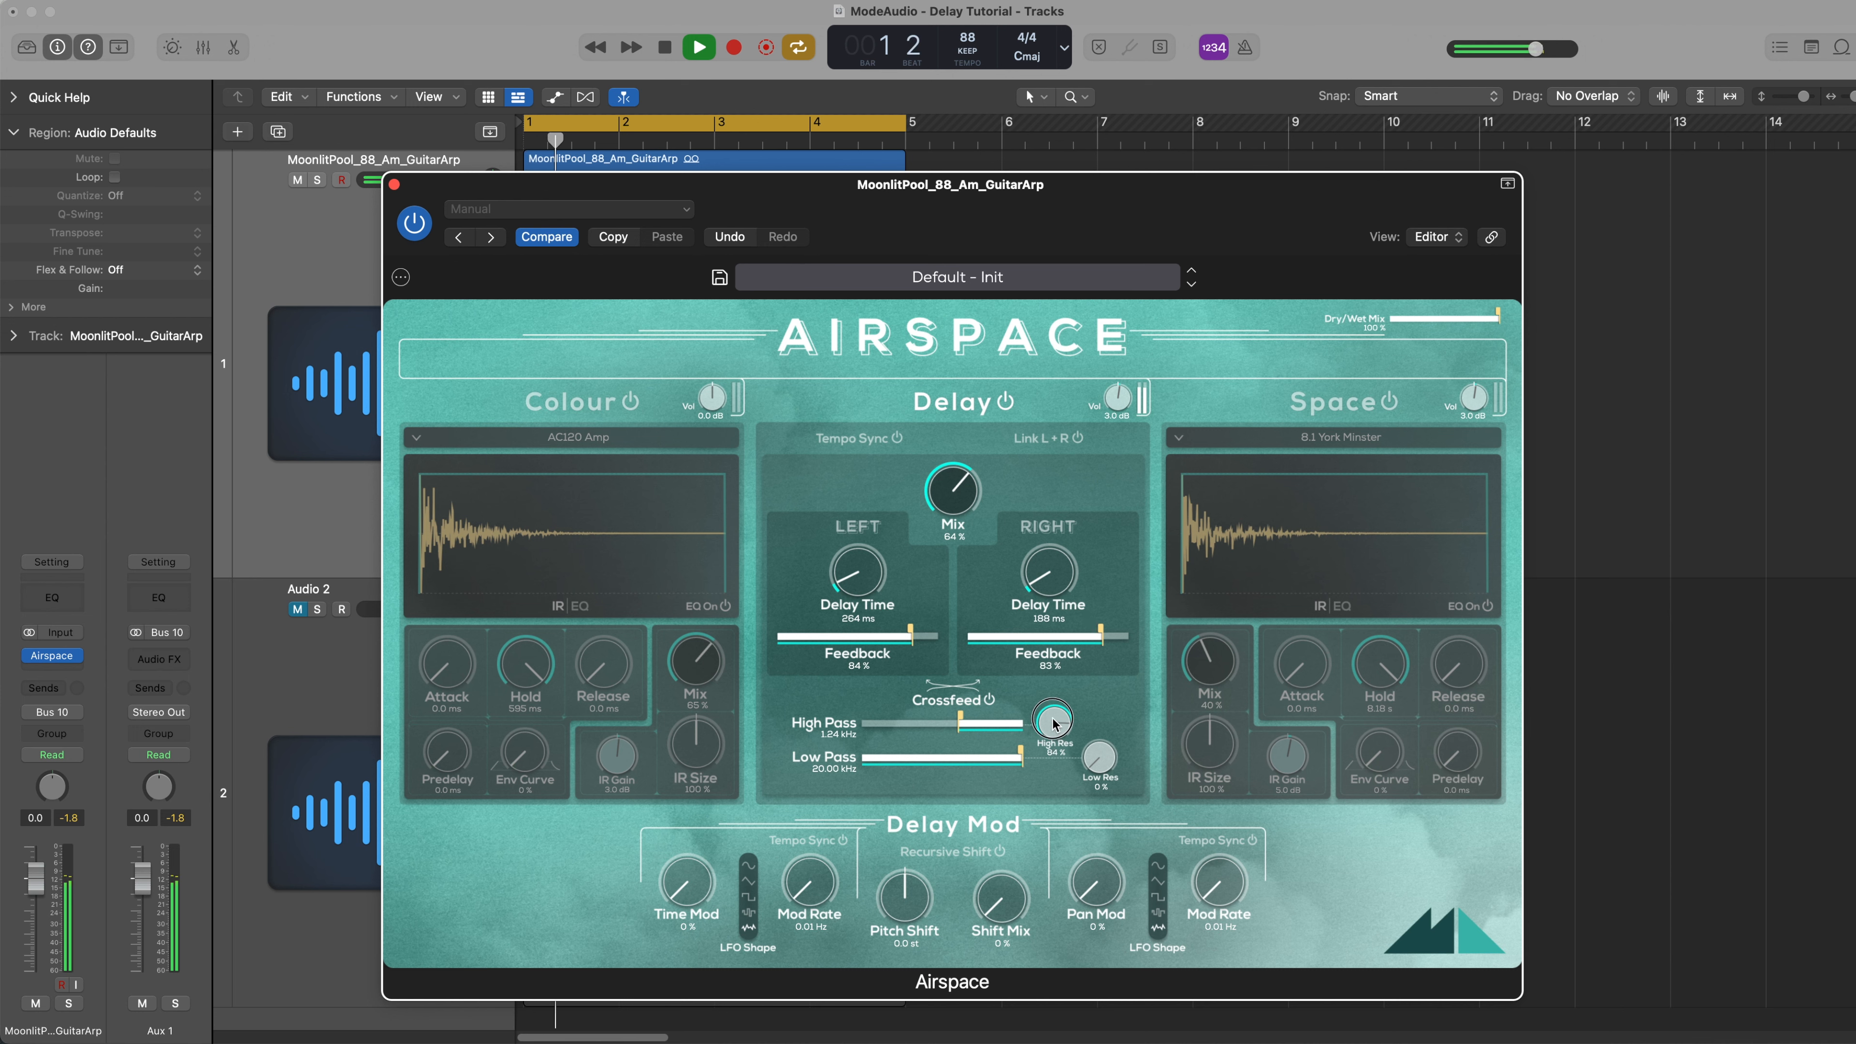
pyautogui.moveTo(960, 722); pyautogui.dragTo(928, 722)
pyautogui.moveTo(1057, 723); pyautogui.dragTo(968, 759)
# Set the Low Pass filter to 789 Hz with Low Res at 78%, raise the delay Mix to 100%, and stop playback
pyautogui.moveTo(1100, 760); pyautogui.dragTo(1106, 623)
pyautogui.moveTo(966, 757); pyautogui.dragTo(945, 758)
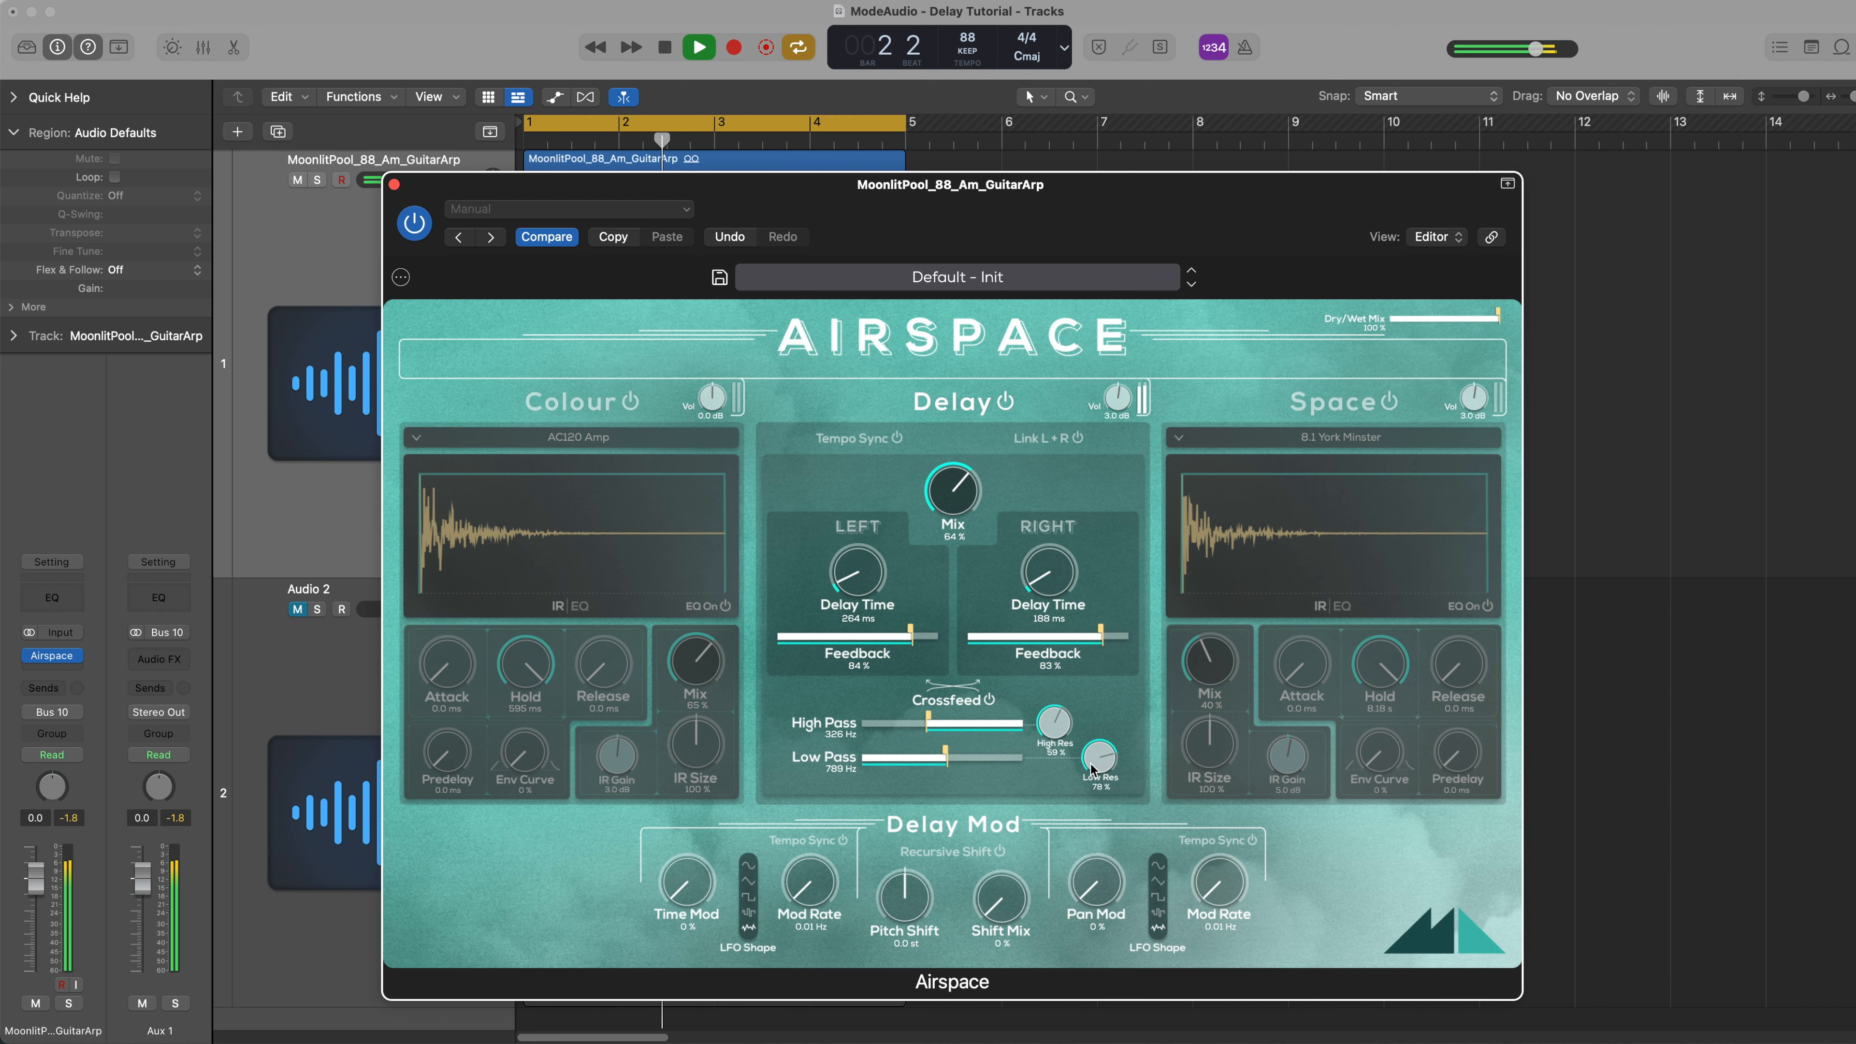
pyautogui.moveTo(954, 488); pyautogui.dragTo(950, 391)
pyautogui.press('space')
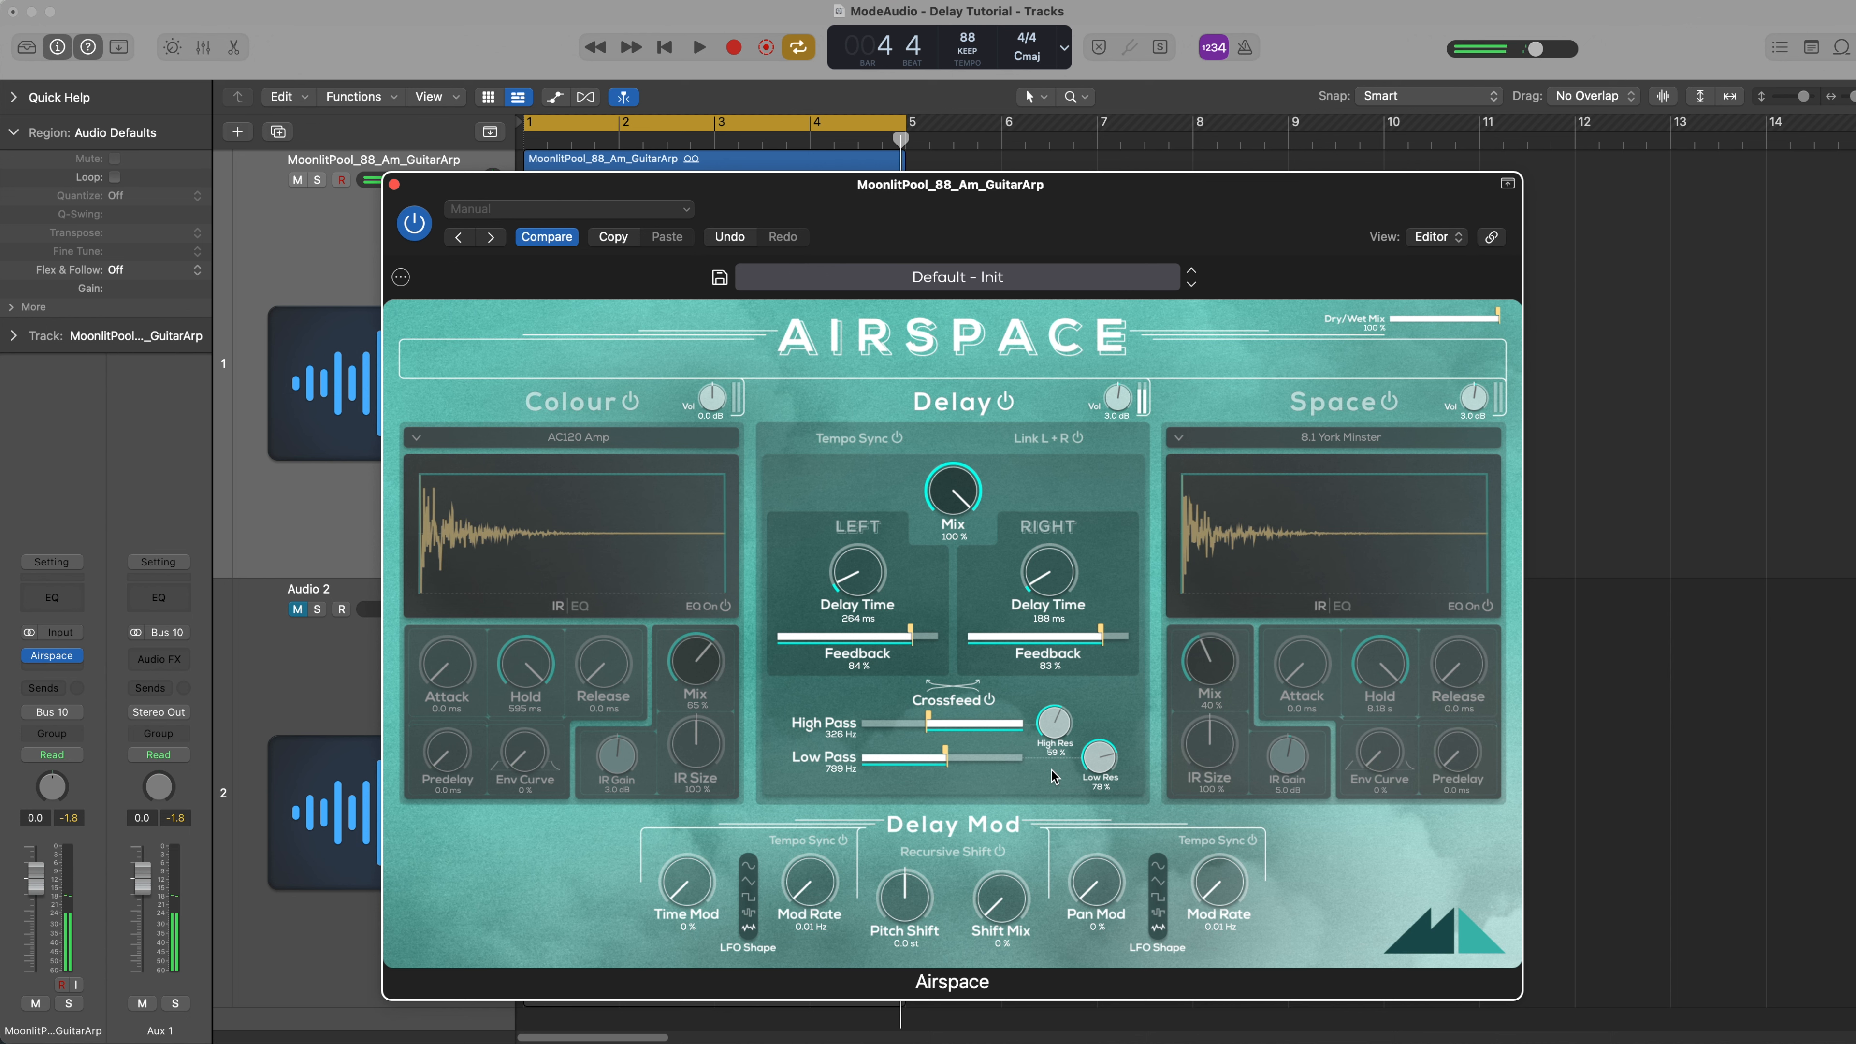